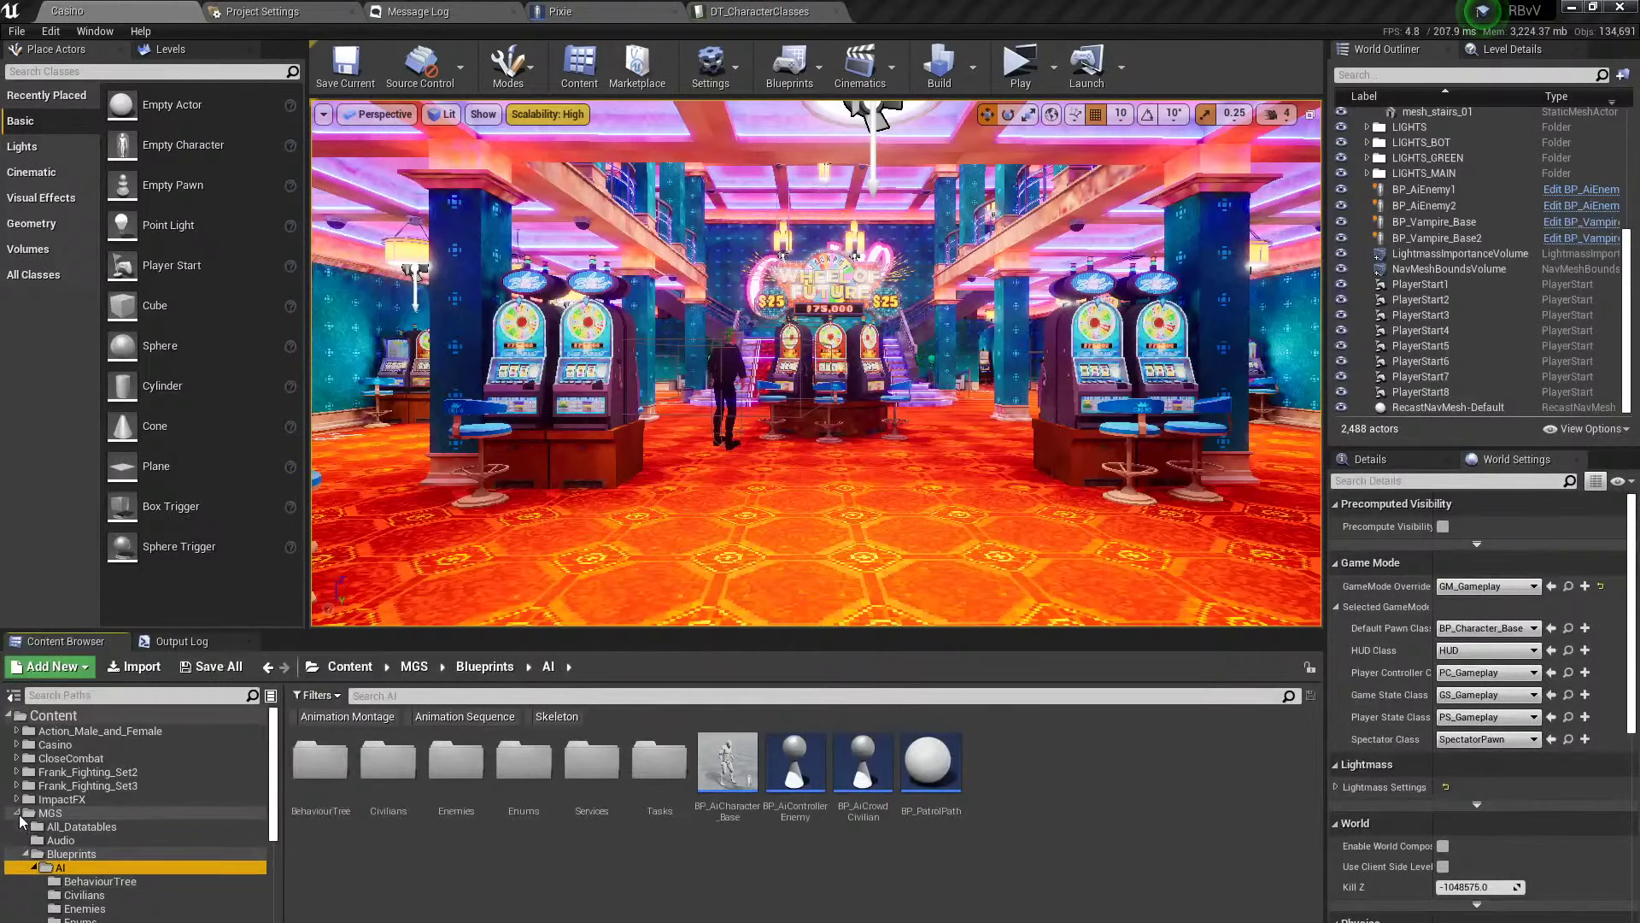
# Open the S_Countess_Skeleton asset from the ParagonCountess/Characters/Heroes/Countess/Meshes folder.
pyautogui.click(18, 813)
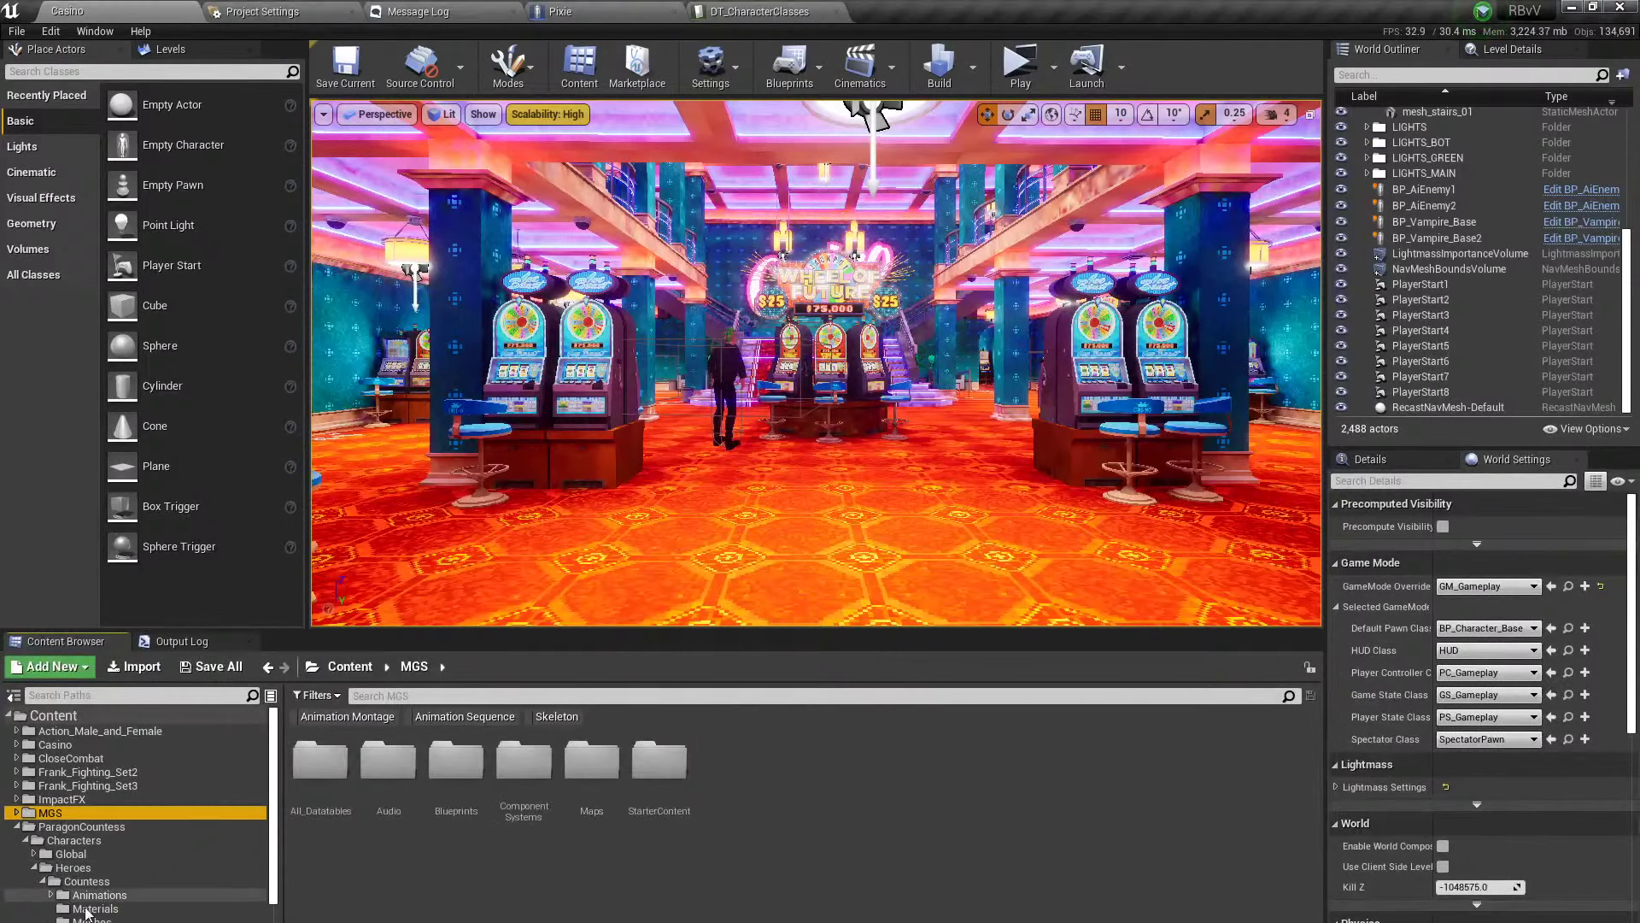
pyautogui.click(75, 826)
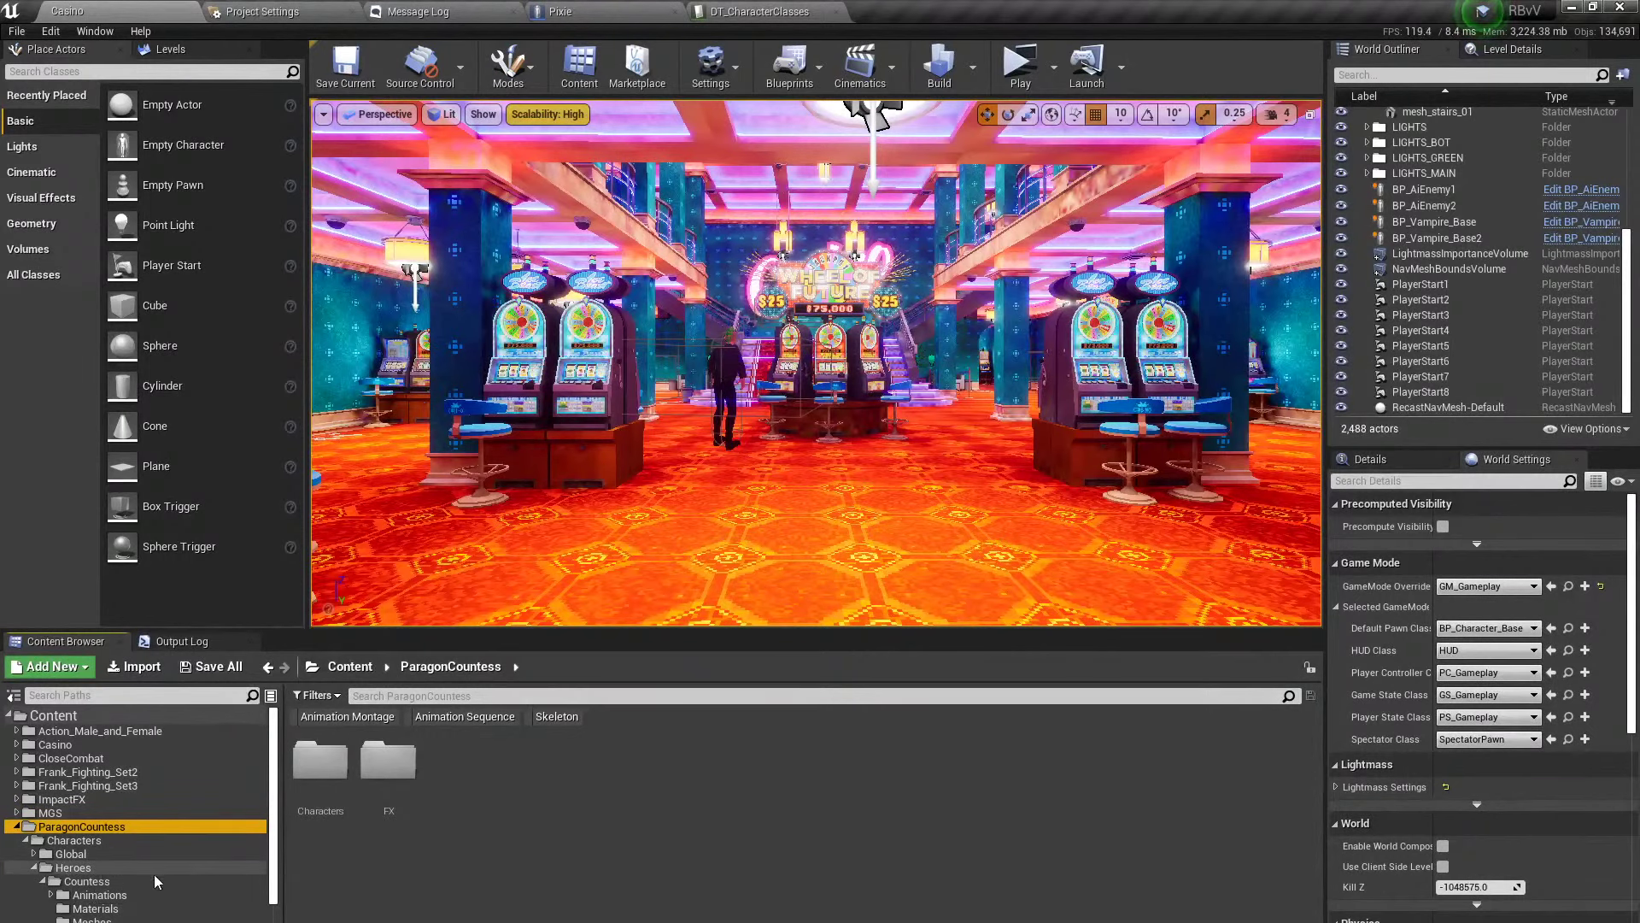
pyautogui.click(92, 919)
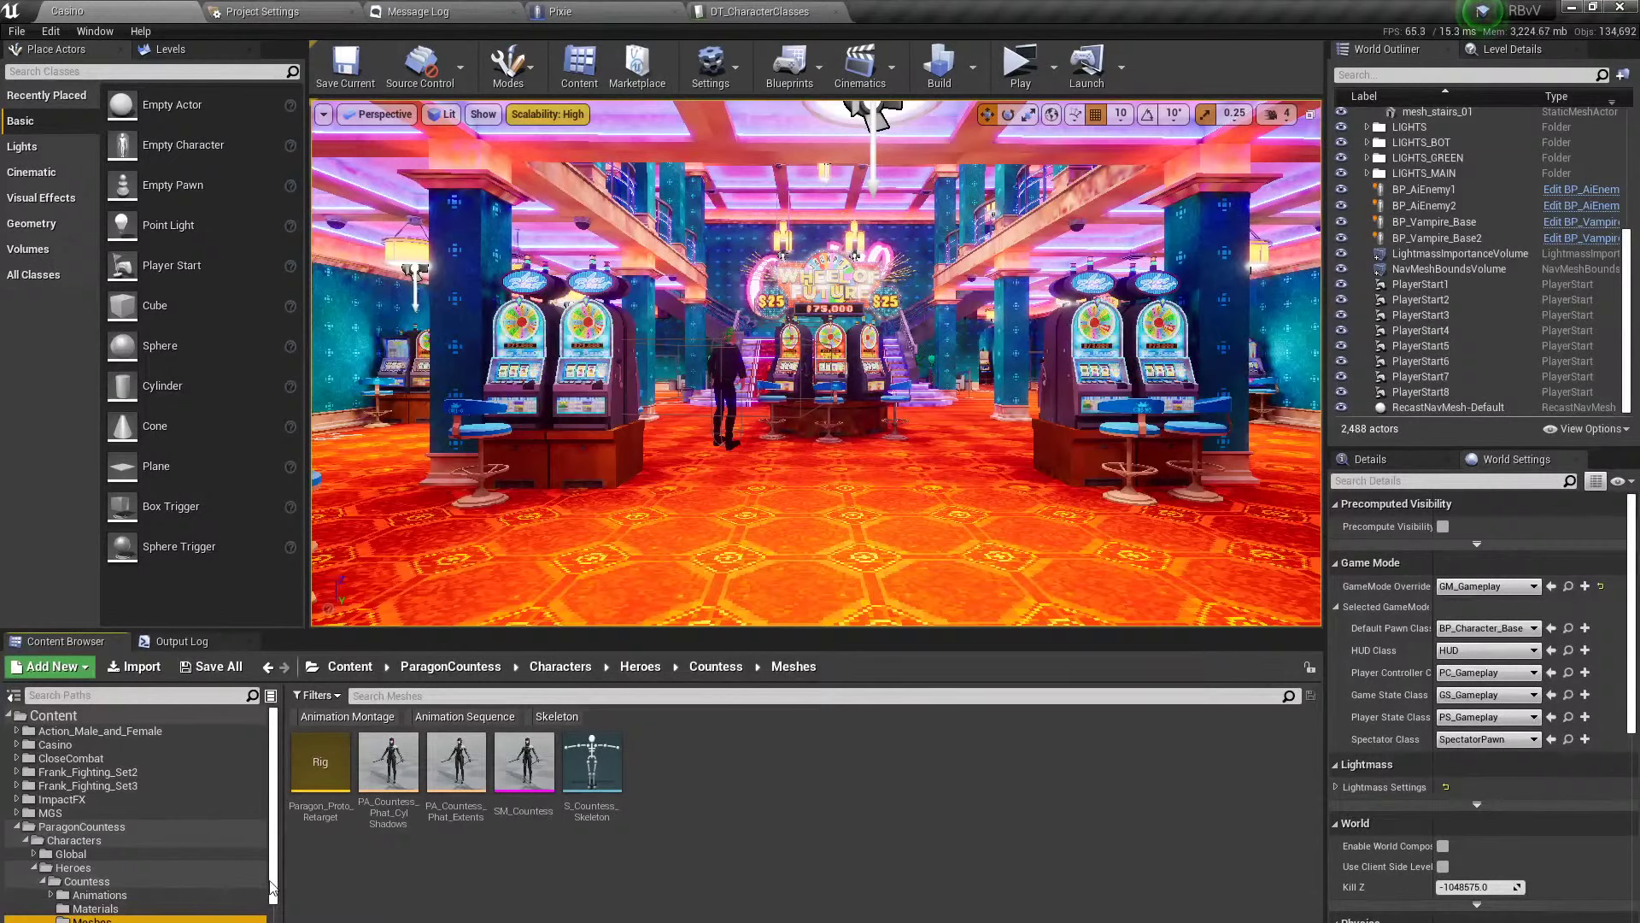
pyautogui.scroll(-3, 271, 887)
pyautogui.click(108, 887)
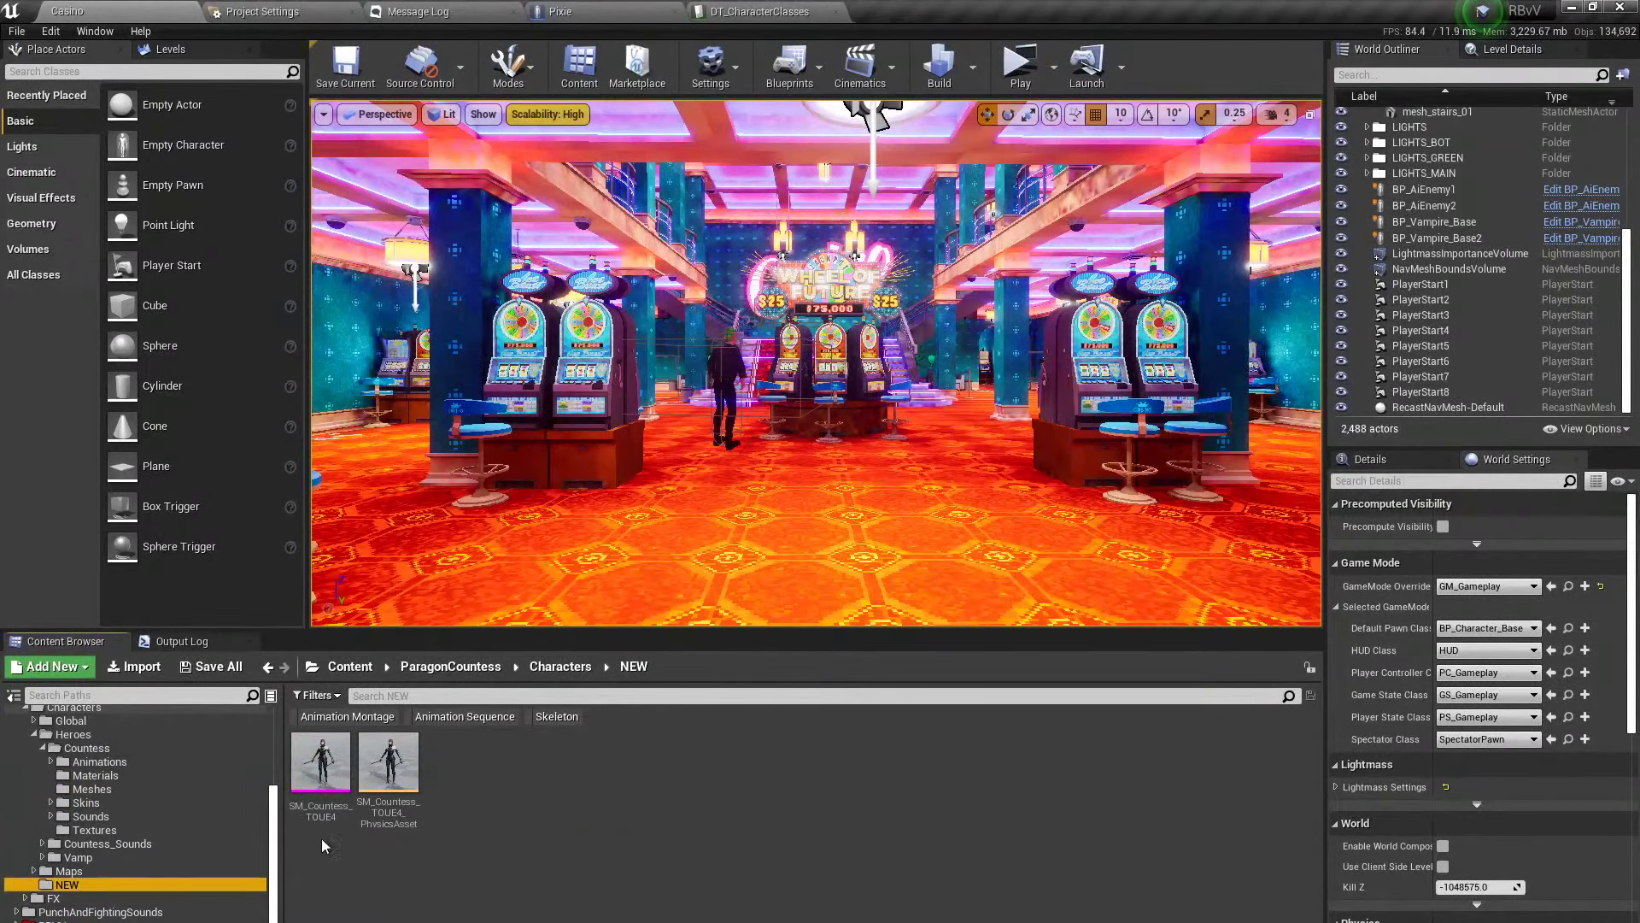
pyautogui.click(116, 790)
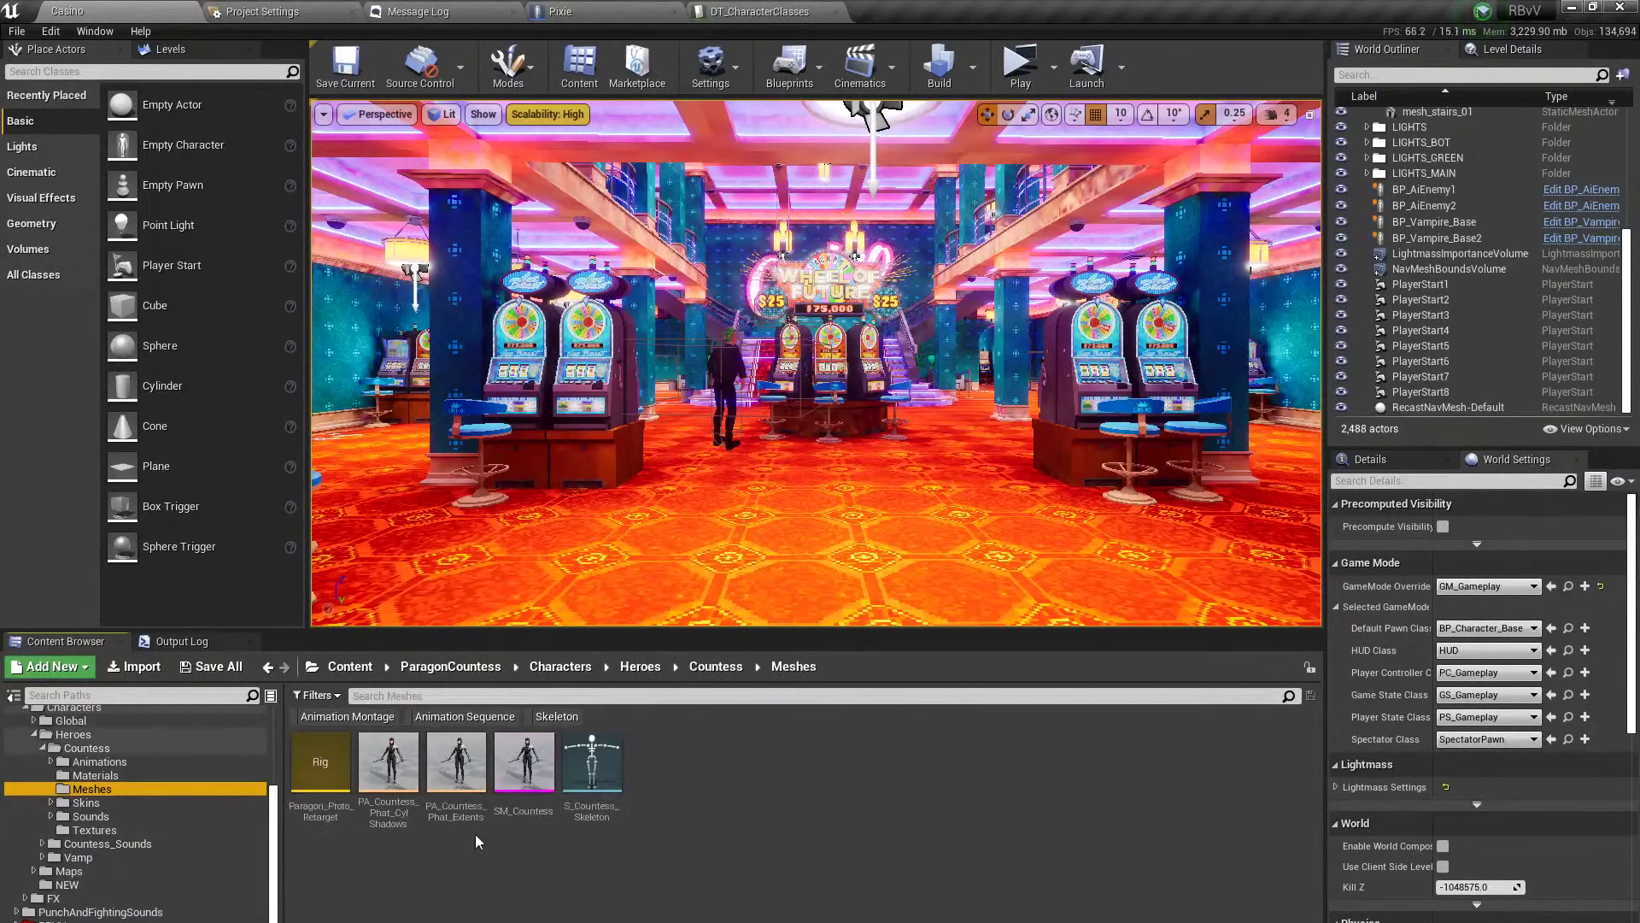
pyautogui.doubleClick(620, 770)
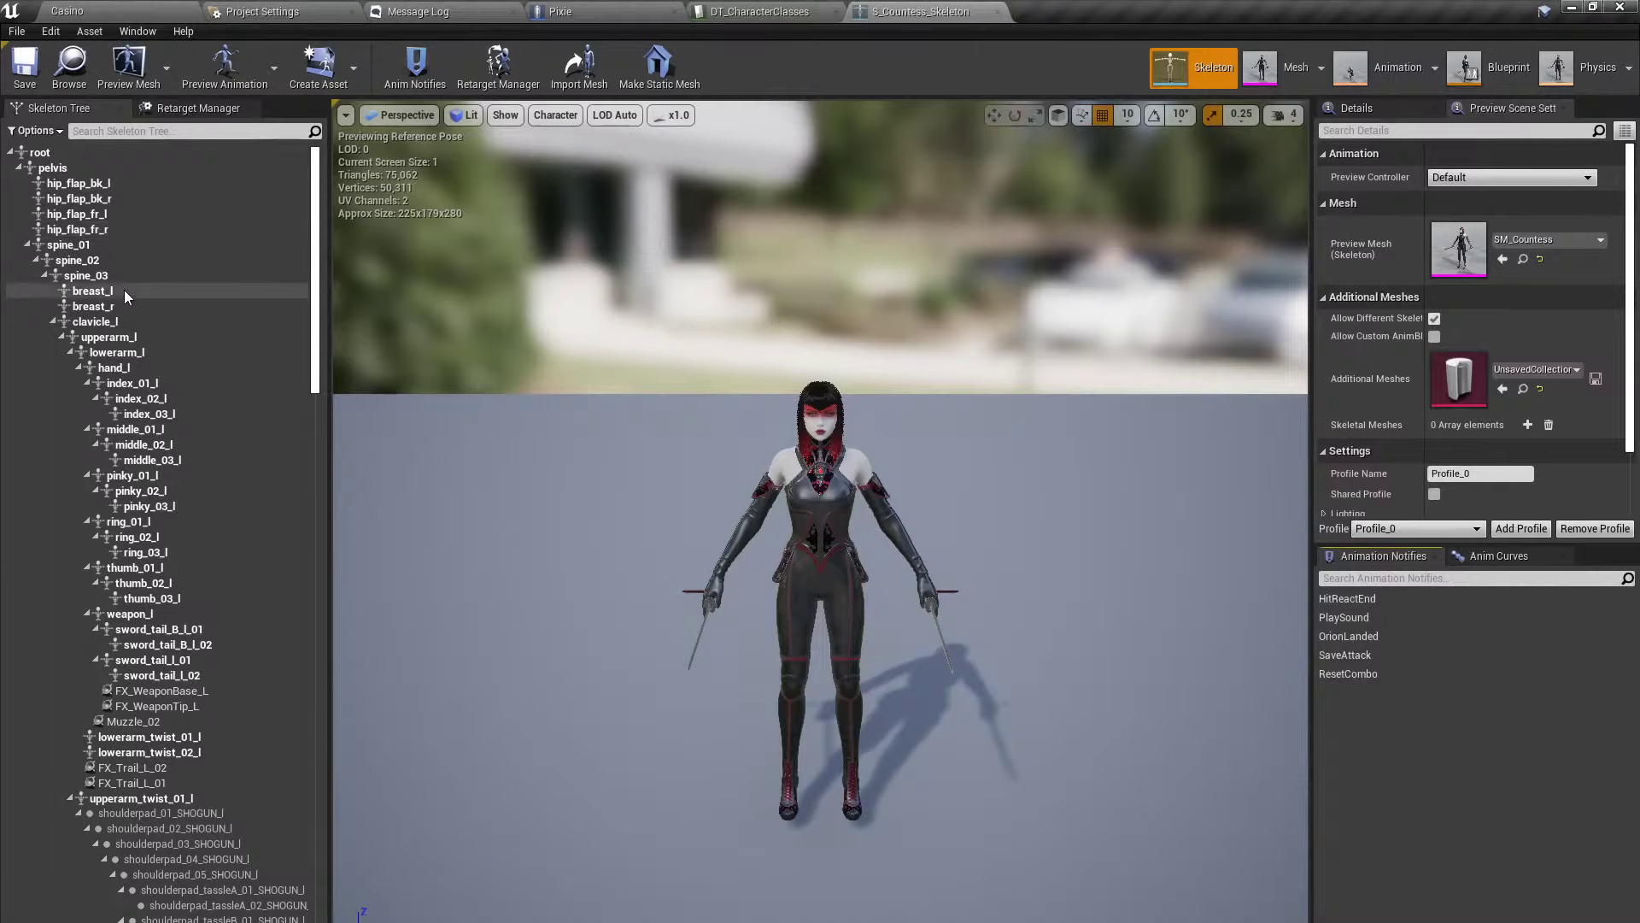
# Examine the skeleton's extra bones and sockets, including the hip flaps, breasts, shoulder pads, FX trail and left weapon.
pyautogui.click(118, 184)
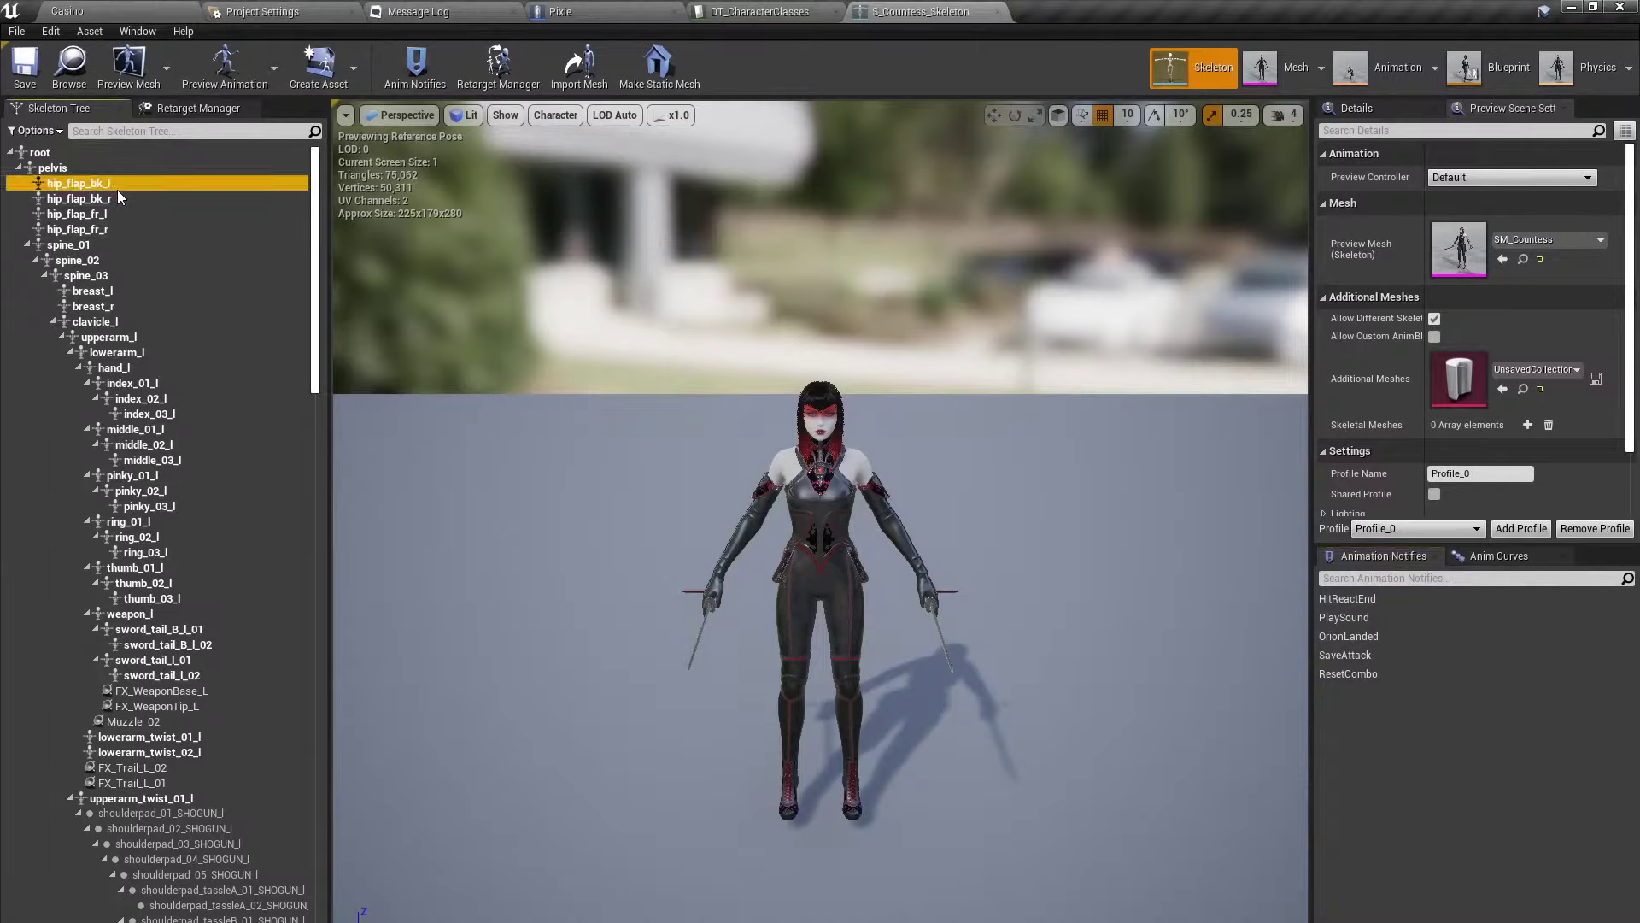
pyautogui.keyDown('shift'); pyautogui.click(122, 228); pyautogui.keyUp('shift')
pyautogui.click(129, 291)
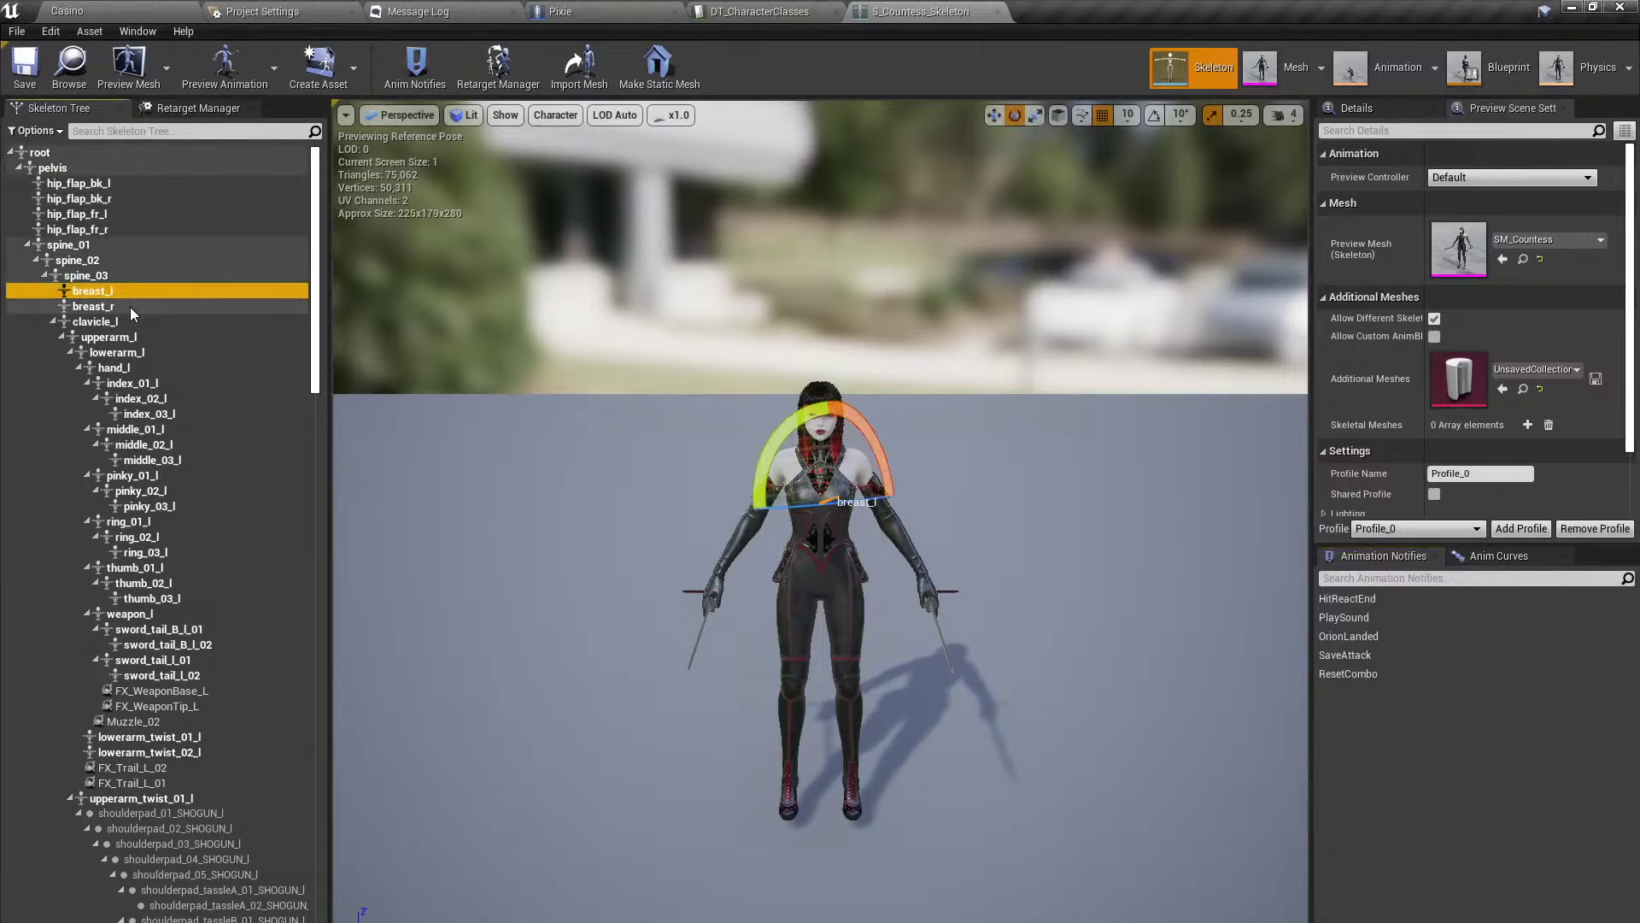
pyautogui.keyDown('shift'); pyautogui.click(130, 305); pyautogui.keyUp('shift')
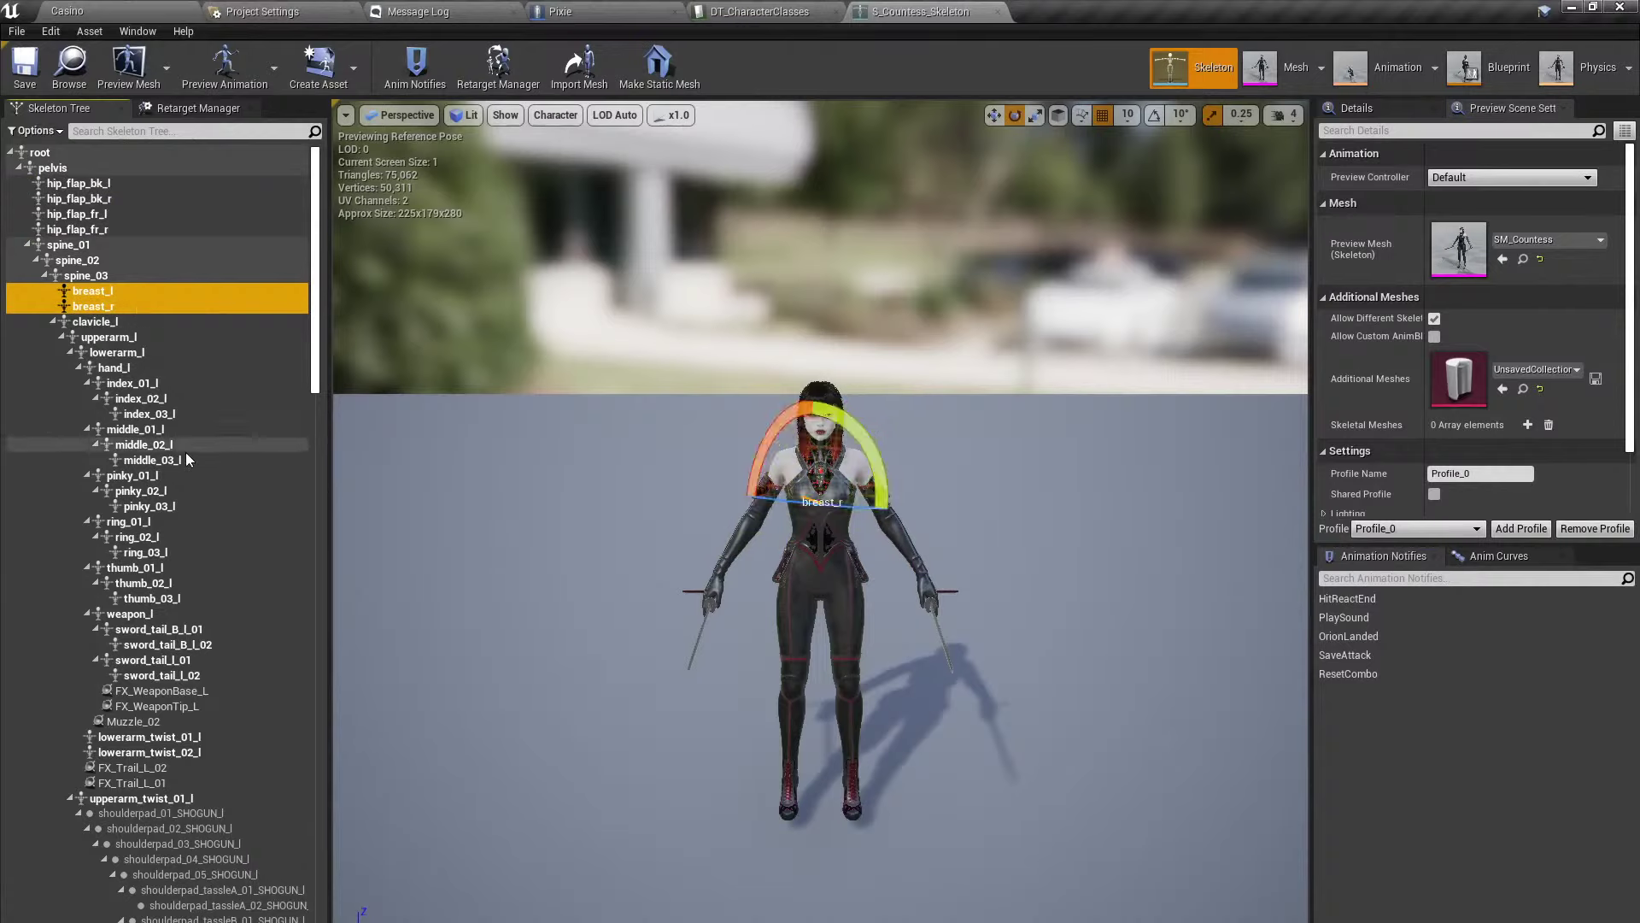
pyautogui.click(218, 813)
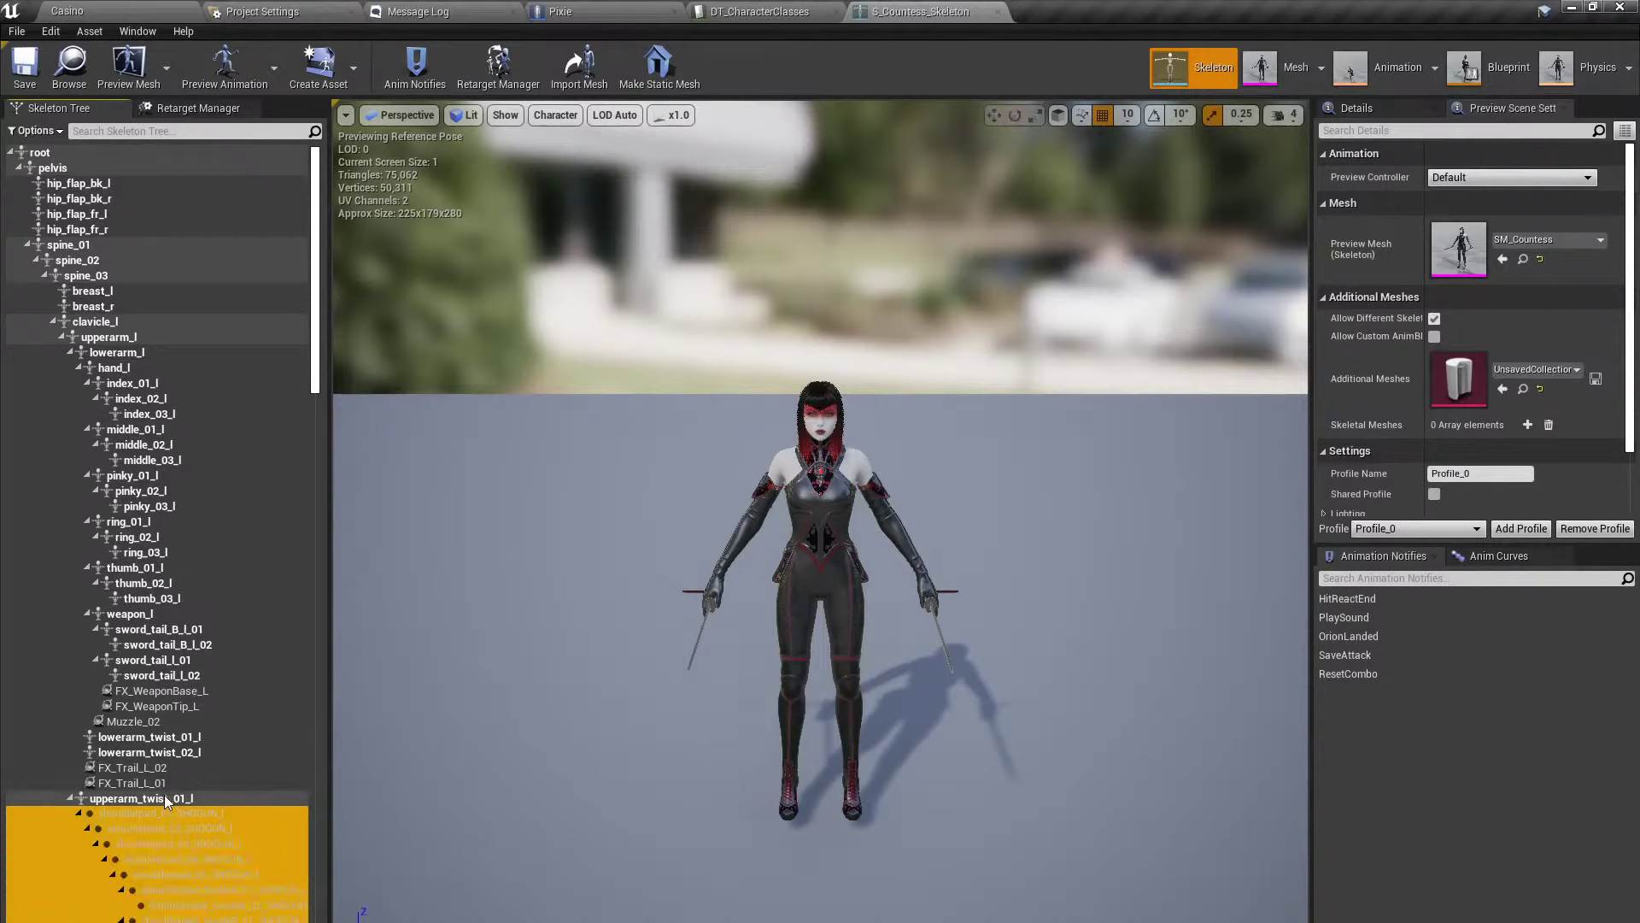
pyautogui.click(154, 783)
pyautogui.click(173, 704)
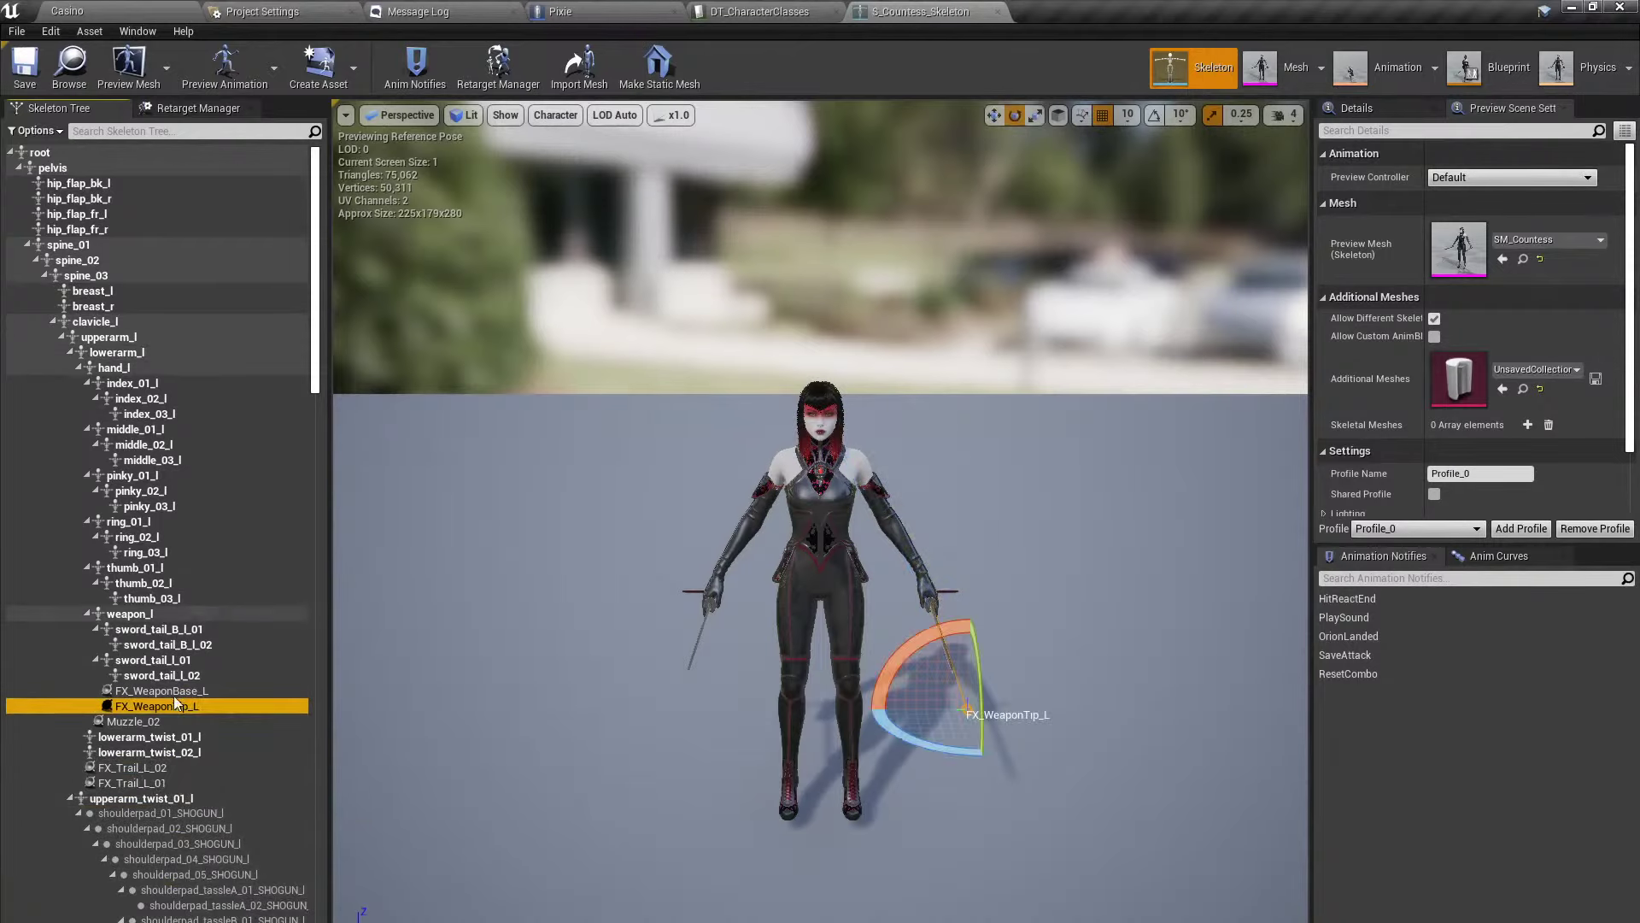
pyautogui.click(141, 613)
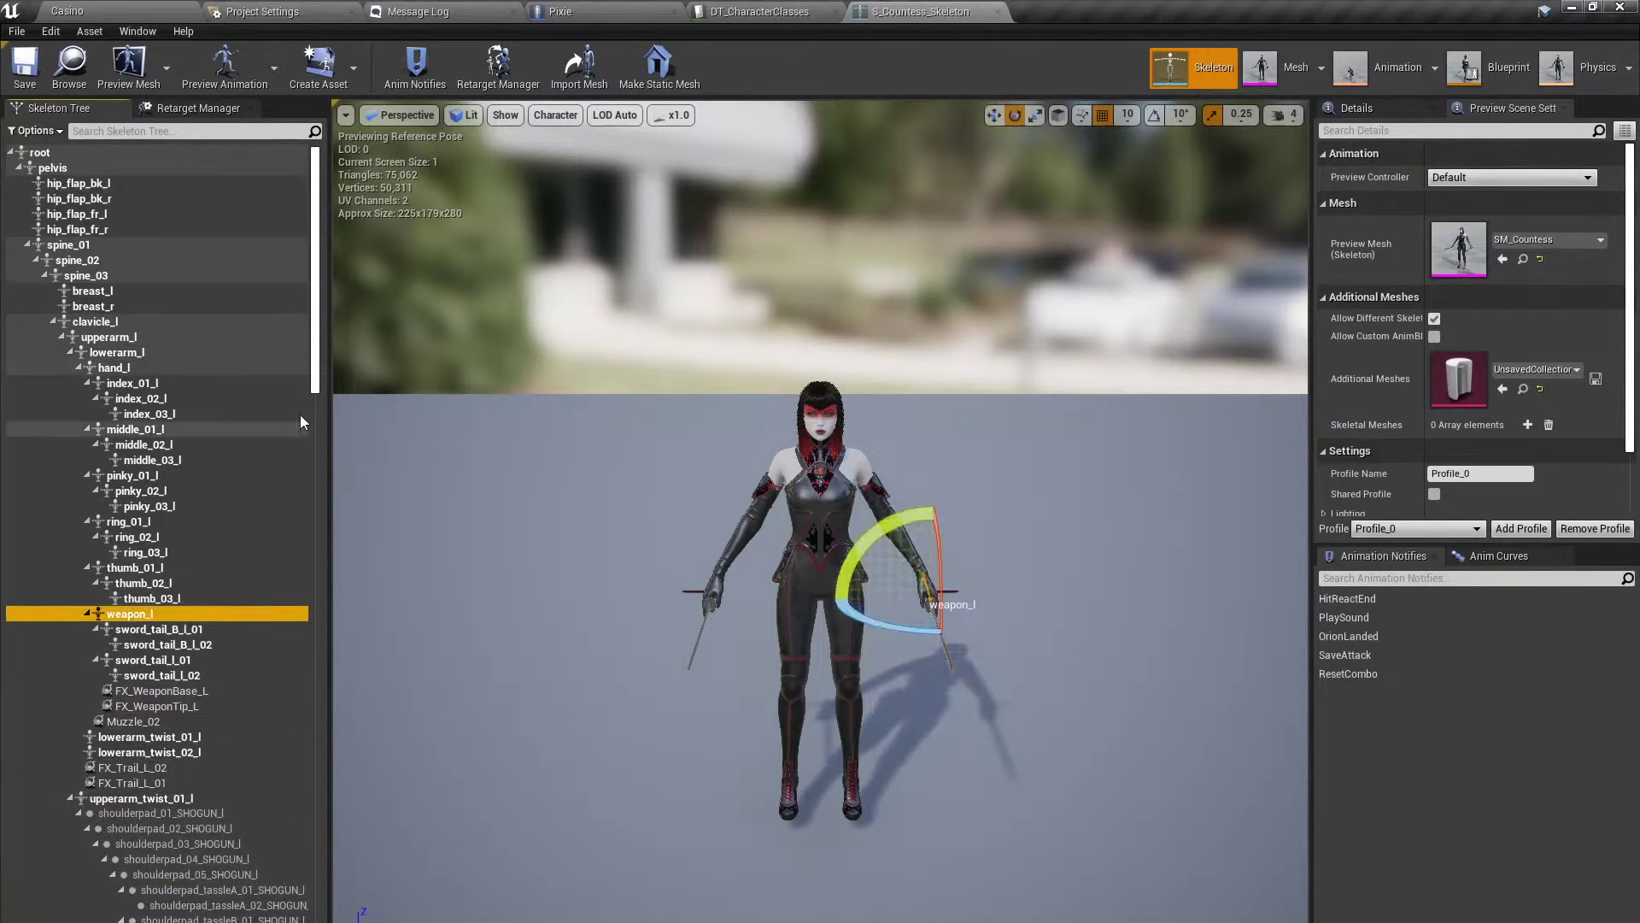
# Examine the facial bones and sockets under the head, selecting the range from faceAttach to Eyes_Position.
pyautogui.moveTo(316, 380); pyautogui.dragTo(320, 562)
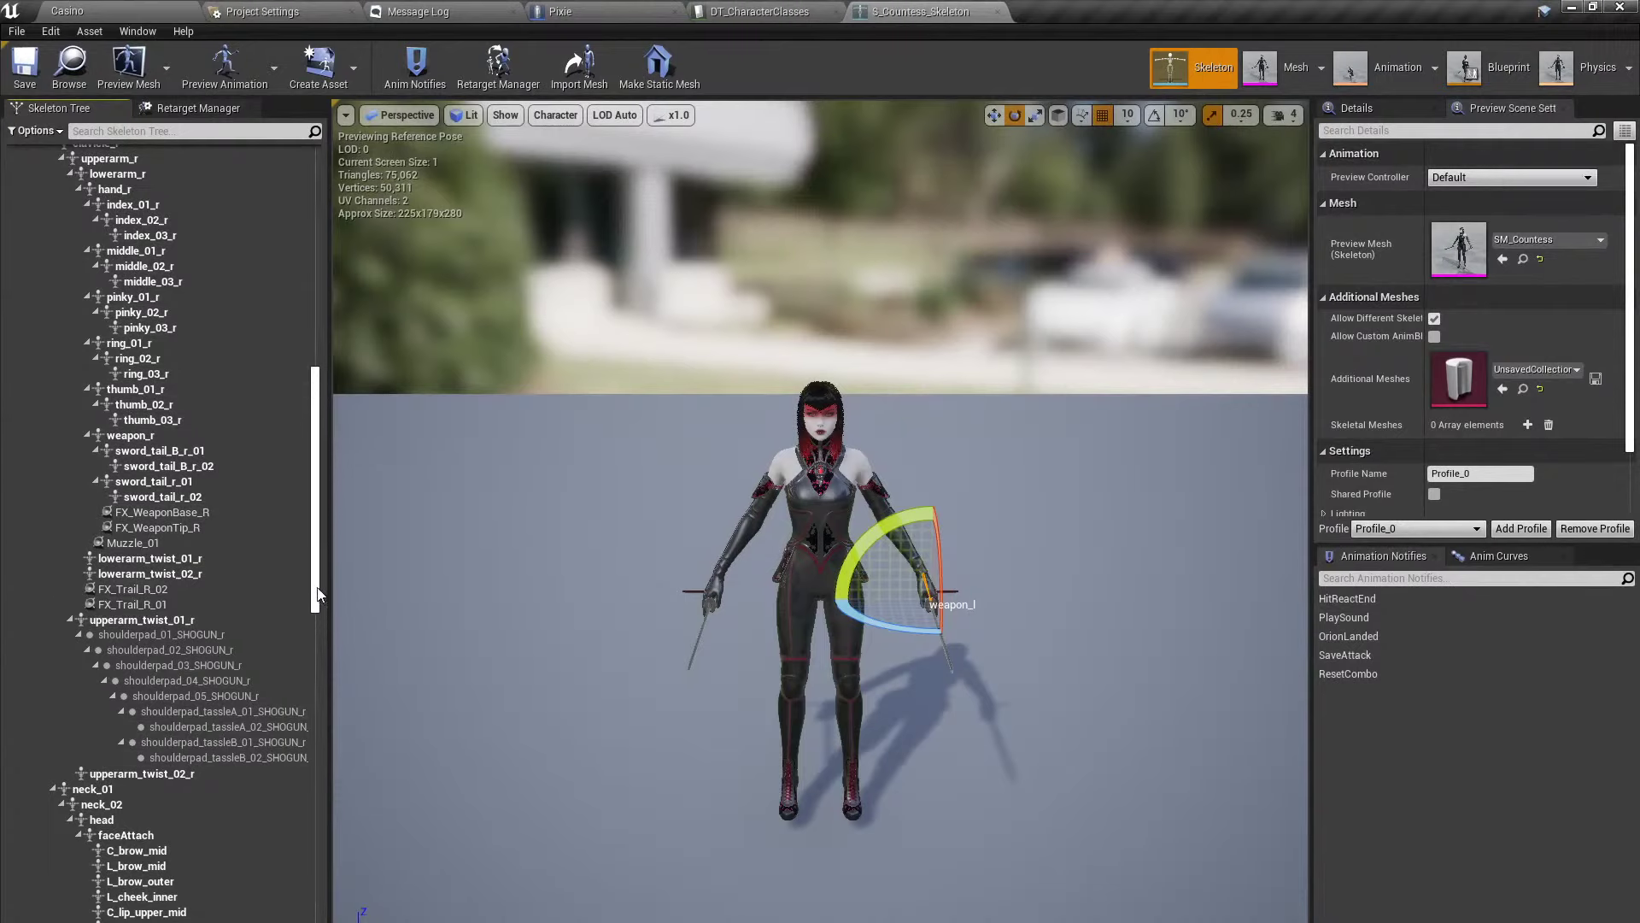
pyautogui.scroll(-10, 317, 595)
pyautogui.click(171, 420)
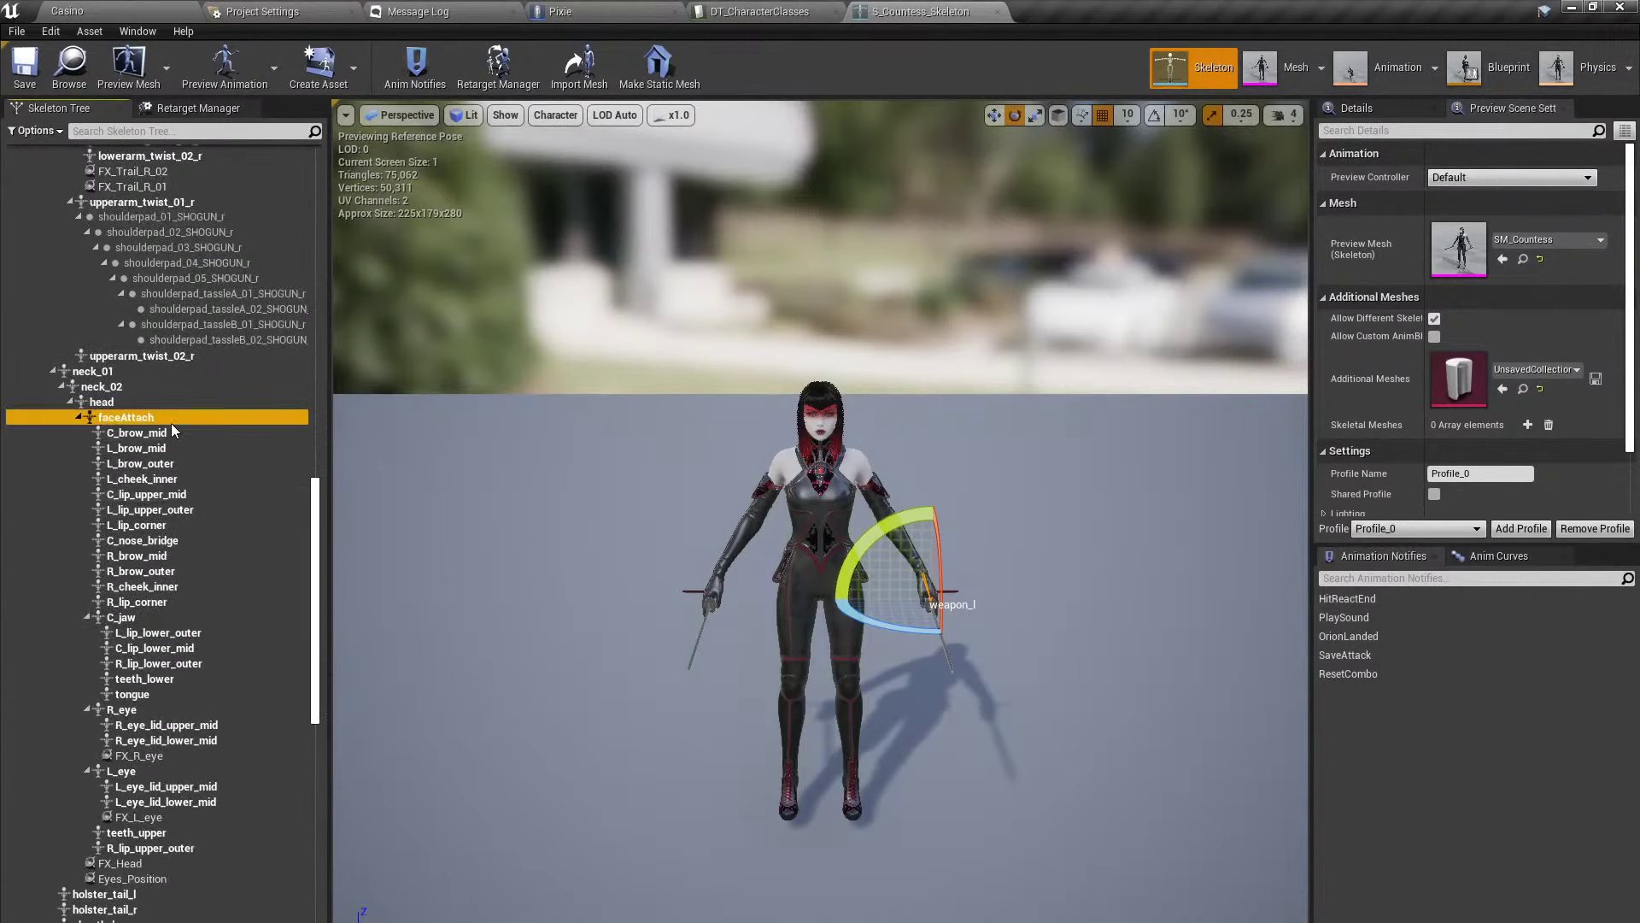
pyautogui.keyDown('shift'); pyautogui.click(170, 881); pyautogui.keyUp('shift')
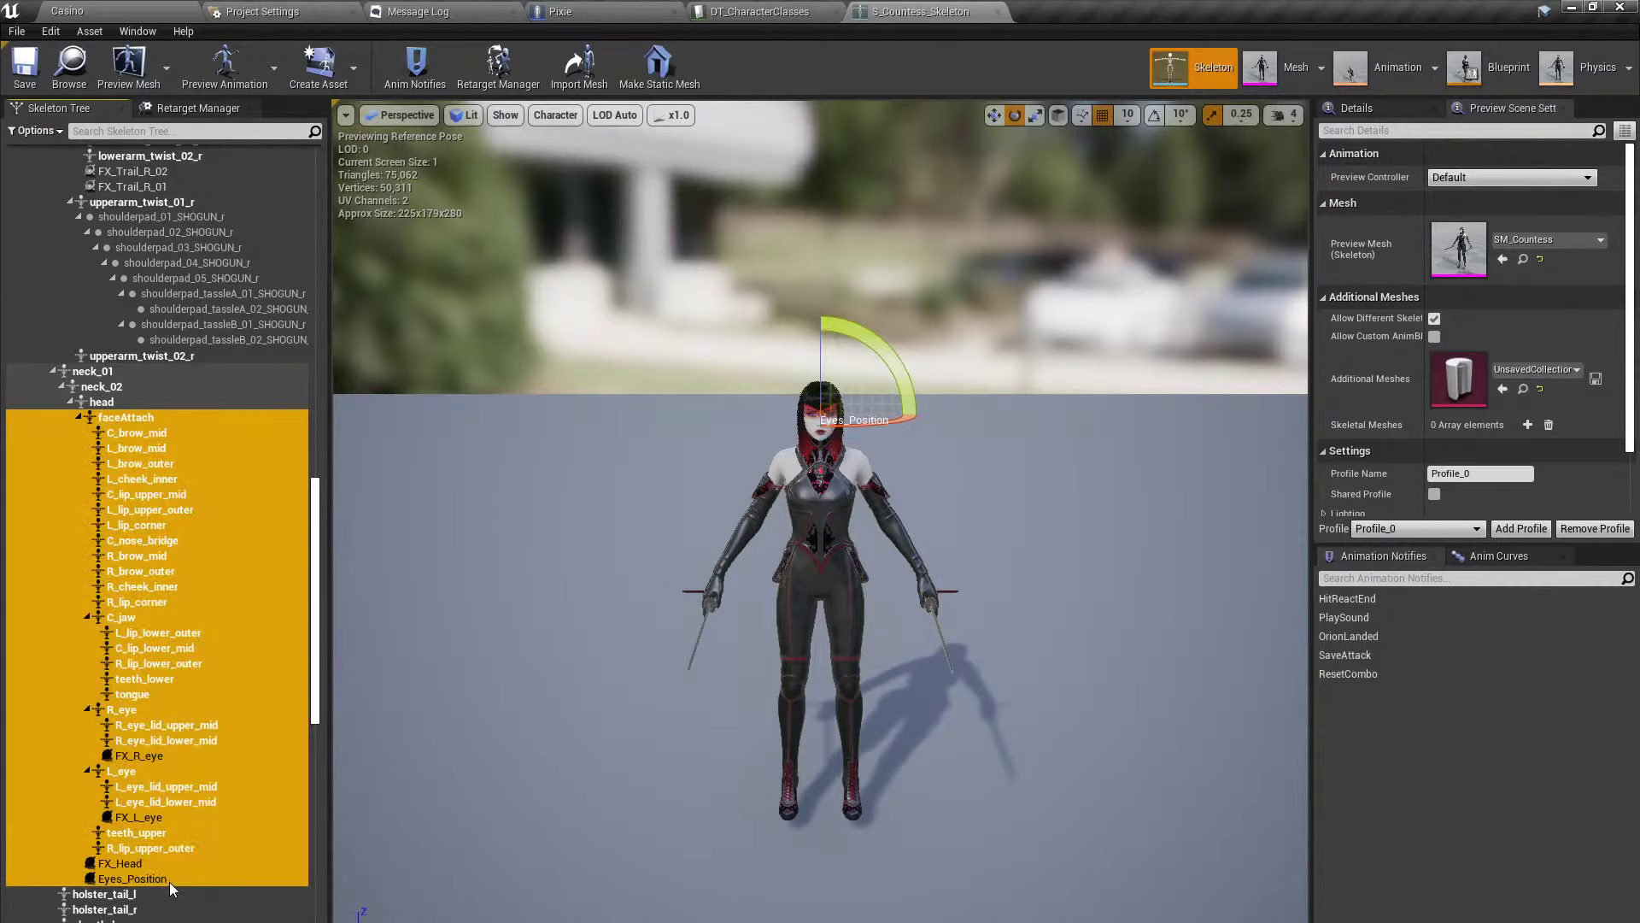
pyautogui.moveTo(324, 649); pyautogui.dragTo(314, 325)
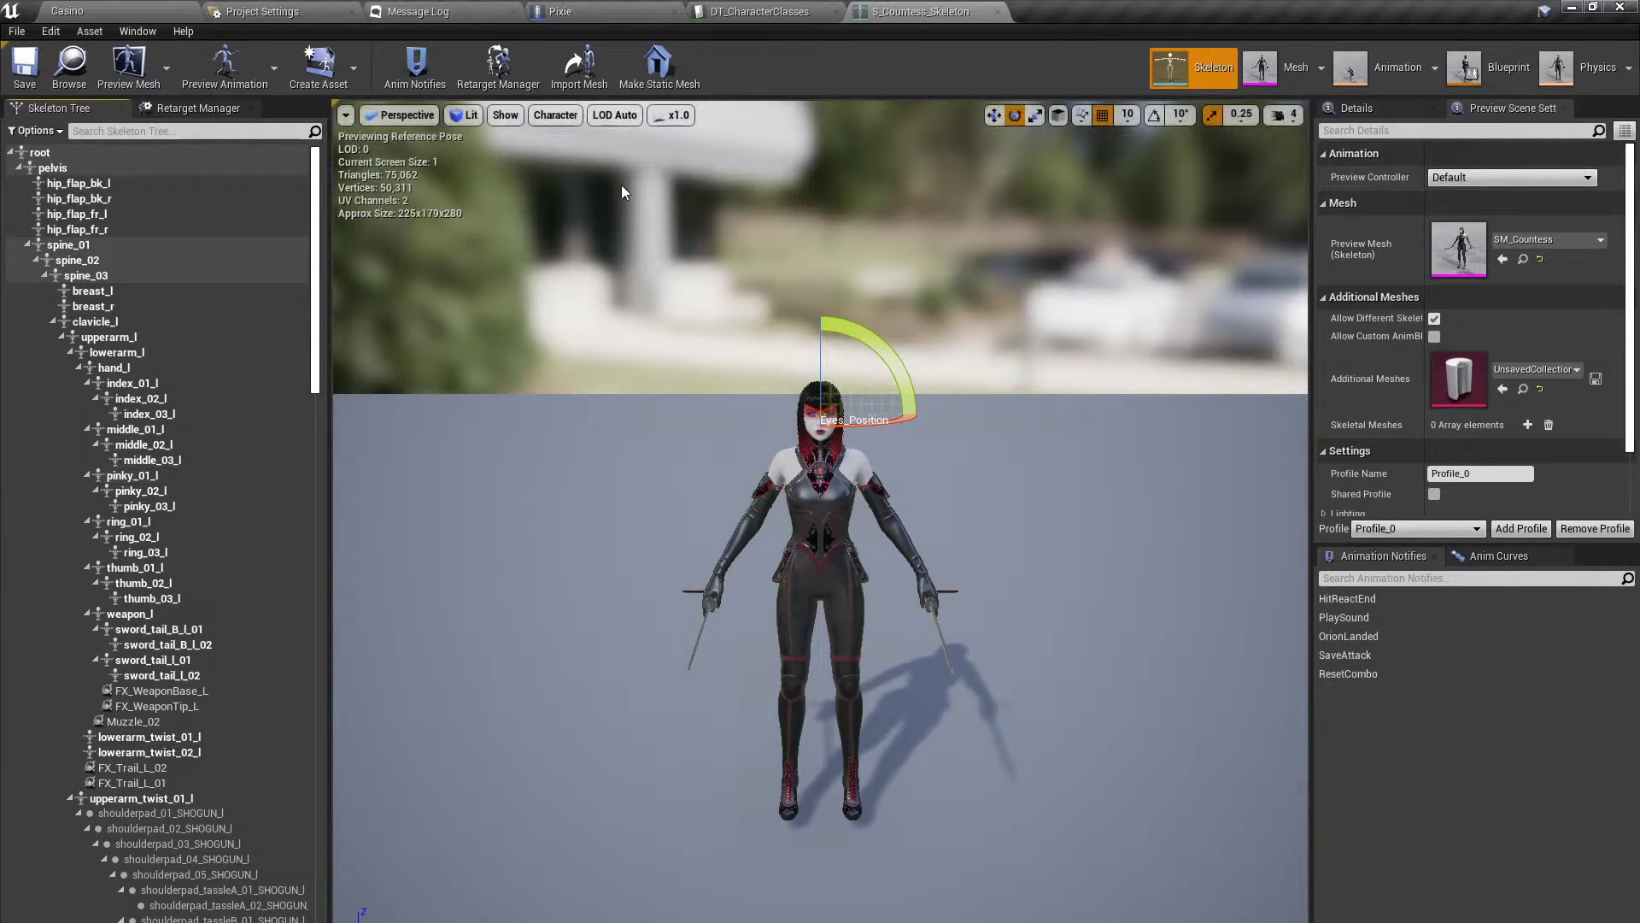
# Start exporting the SM_Countess skeletal mesh as an FBX file, and cancel without saving it.
pyautogui.click(139, 9)
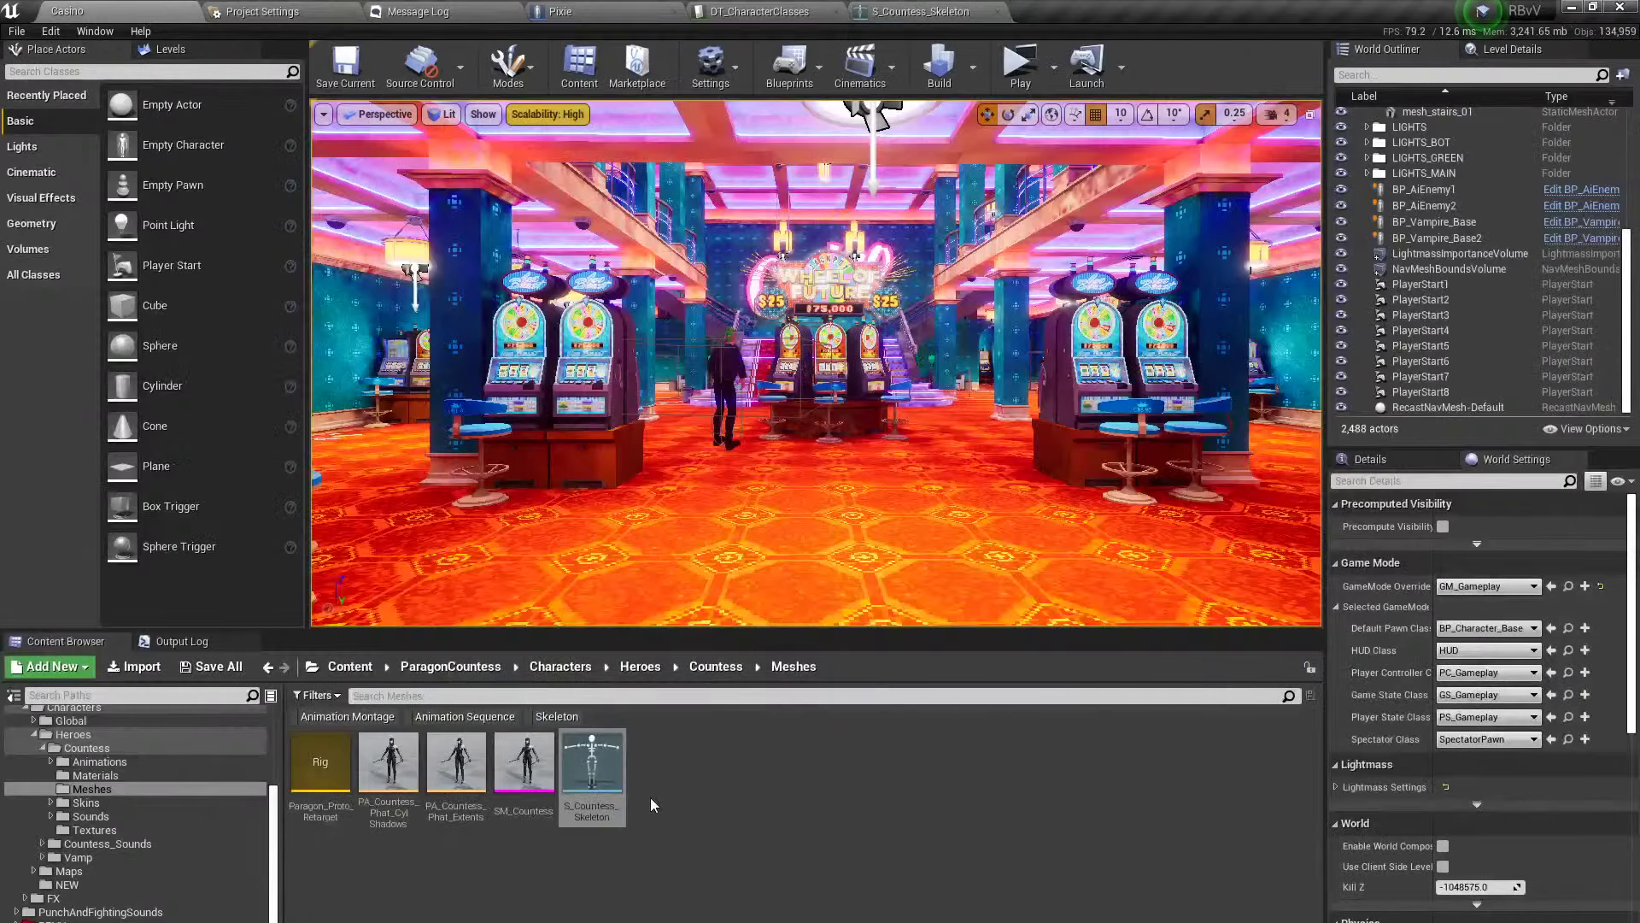
pyautogui.rightClick(516, 771)
pyautogui.moveTo(634, 475)
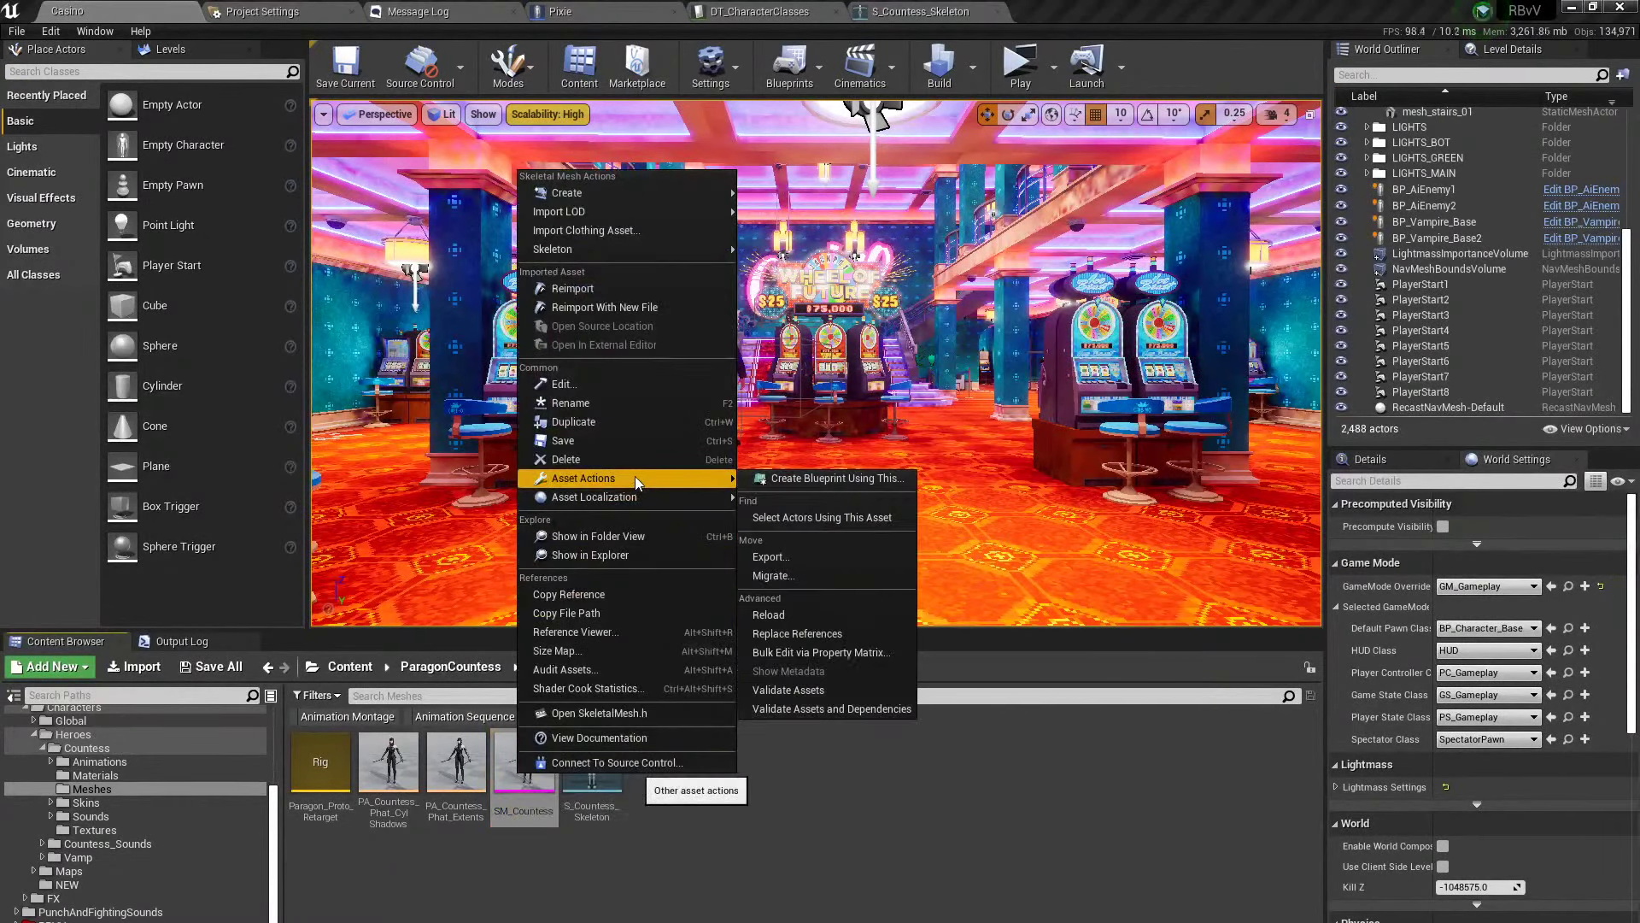
pyautogui.click(823, 560)
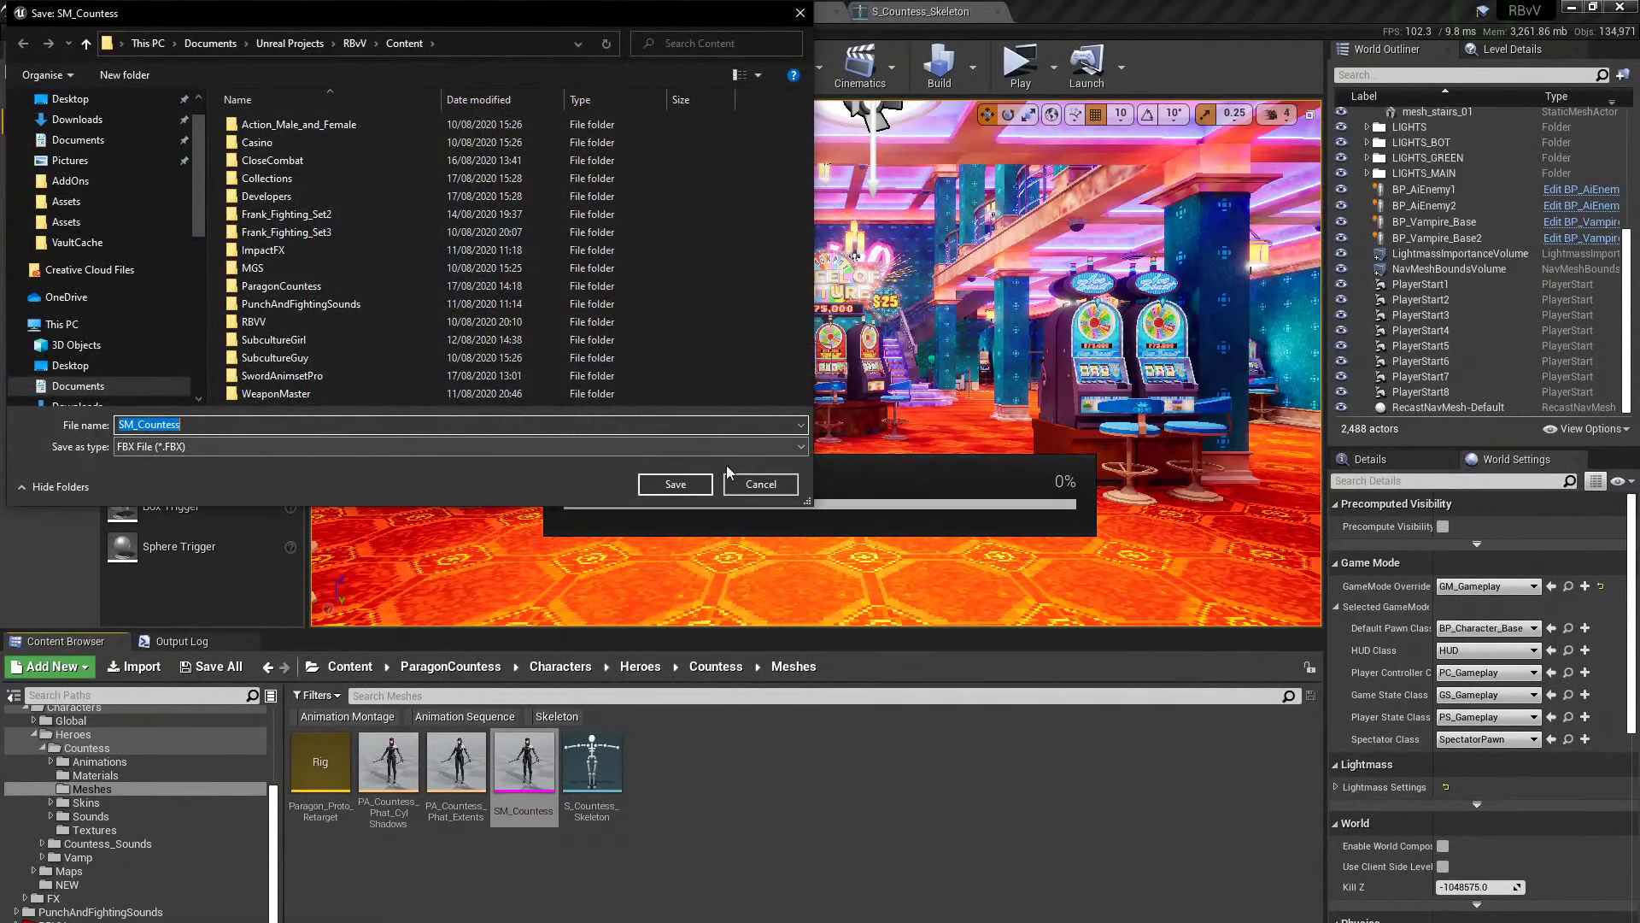
pyautogui.click(755, 485)
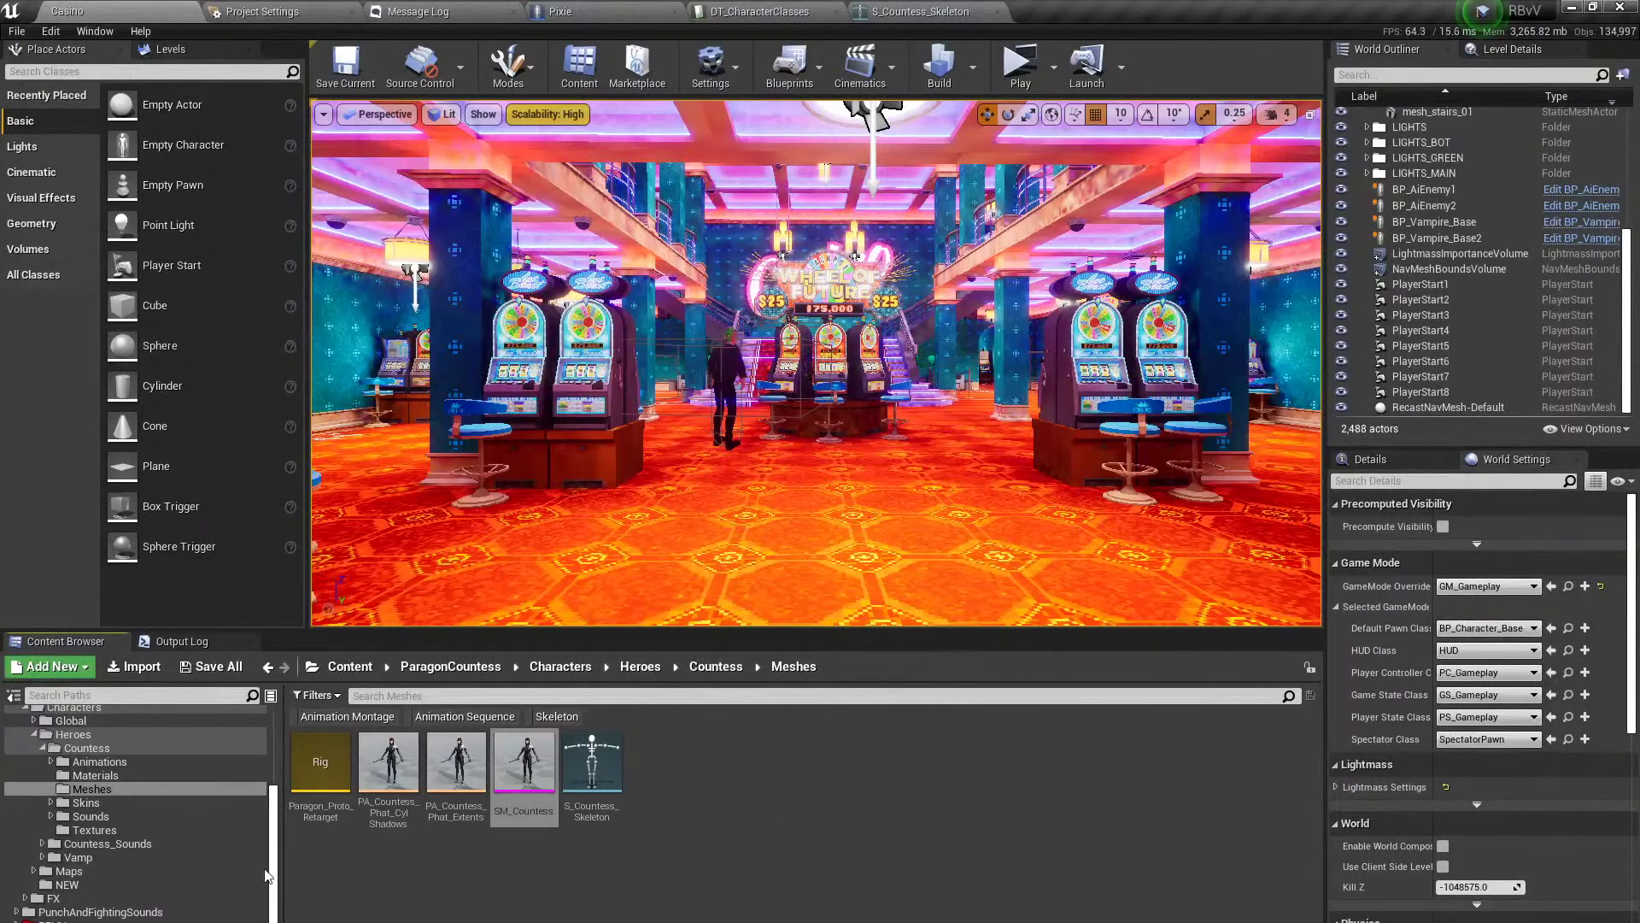
# Open SM_Countess_TOUE4 from the ParagonCountess/Characters/NEW folder and examine the eyeball, jaw, tongue, socket_head and breast bones in its skeleton.
pyautogui.click(146, 883)
pyautogui.doubleClick(342, 772)
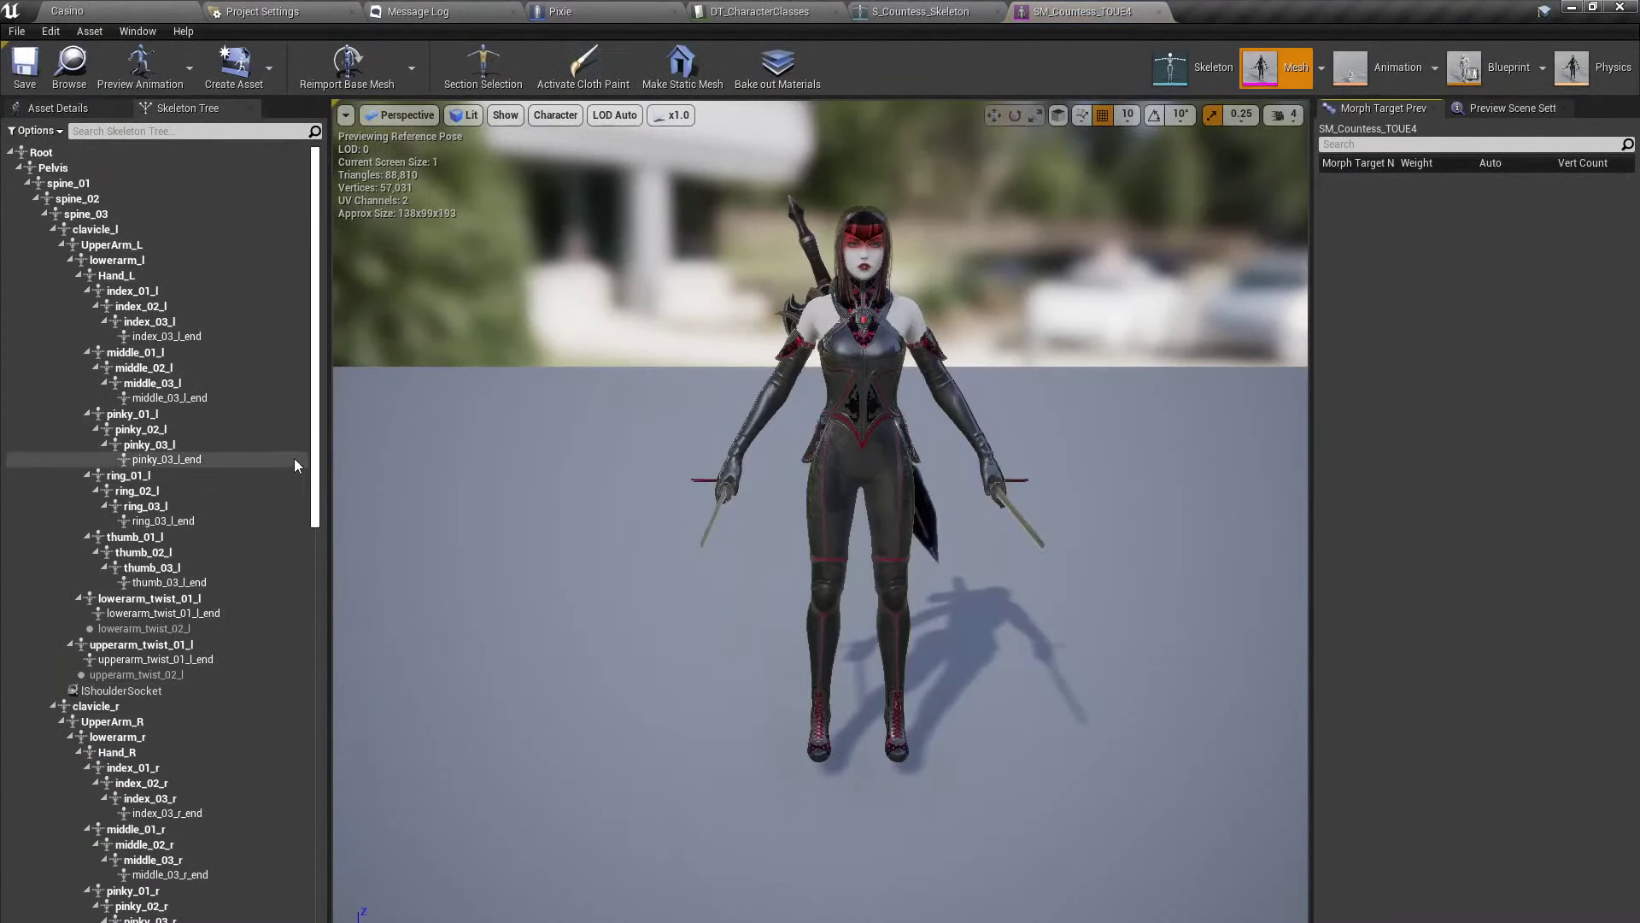
pyautogui.moveTo(320, 469); pyautogui.dragTo(320, 847)
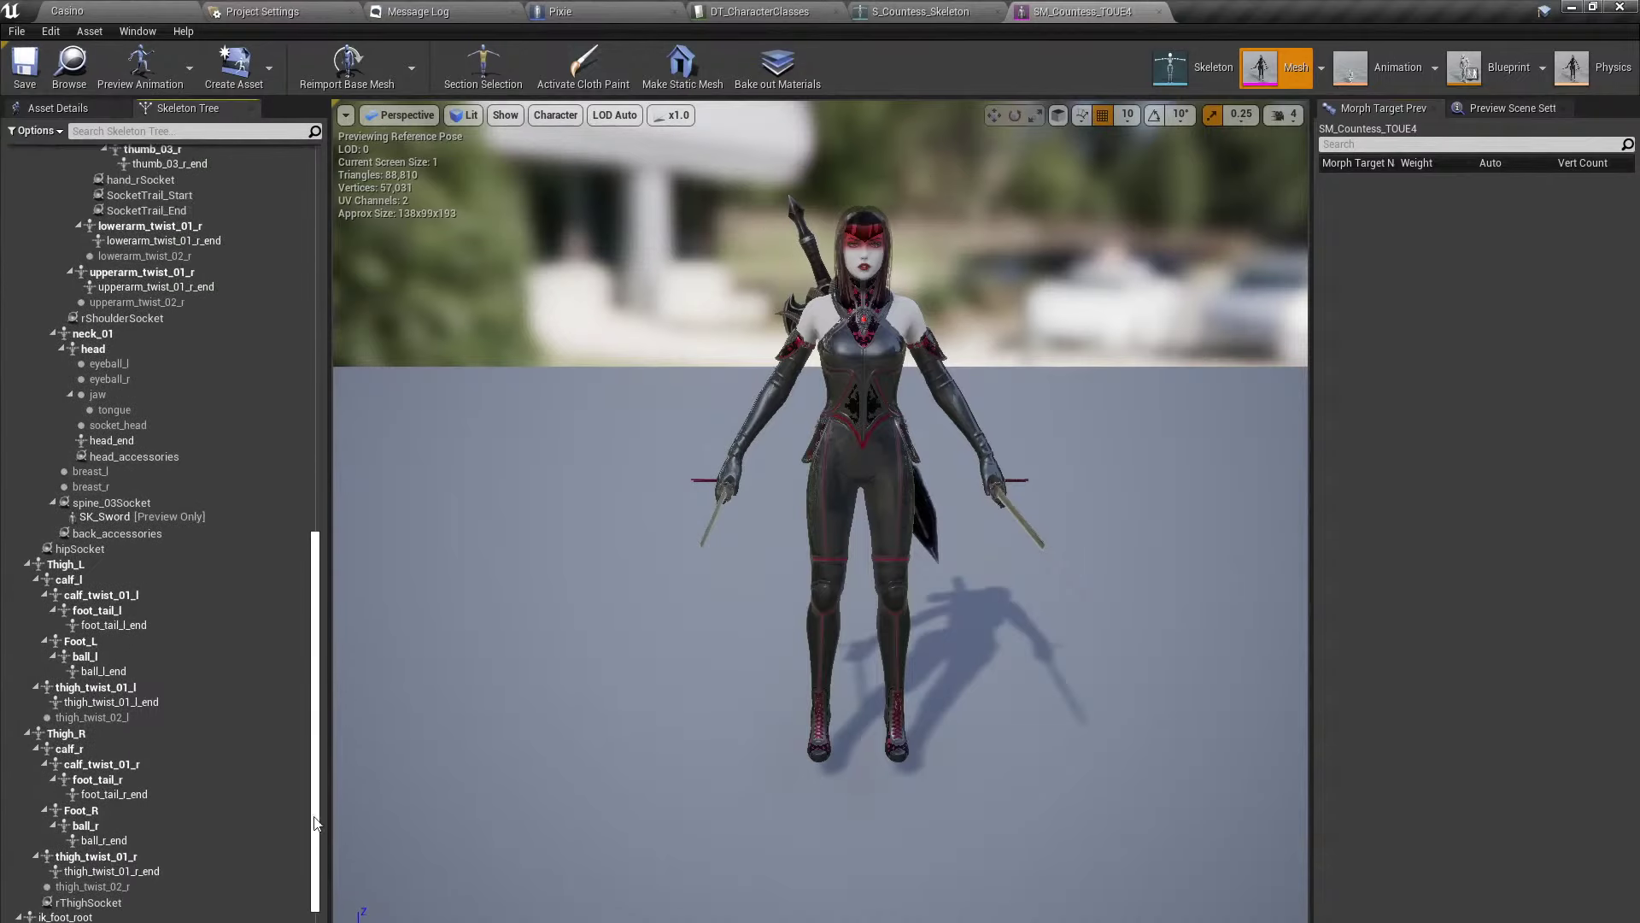
pyautogui.click(120, 371)
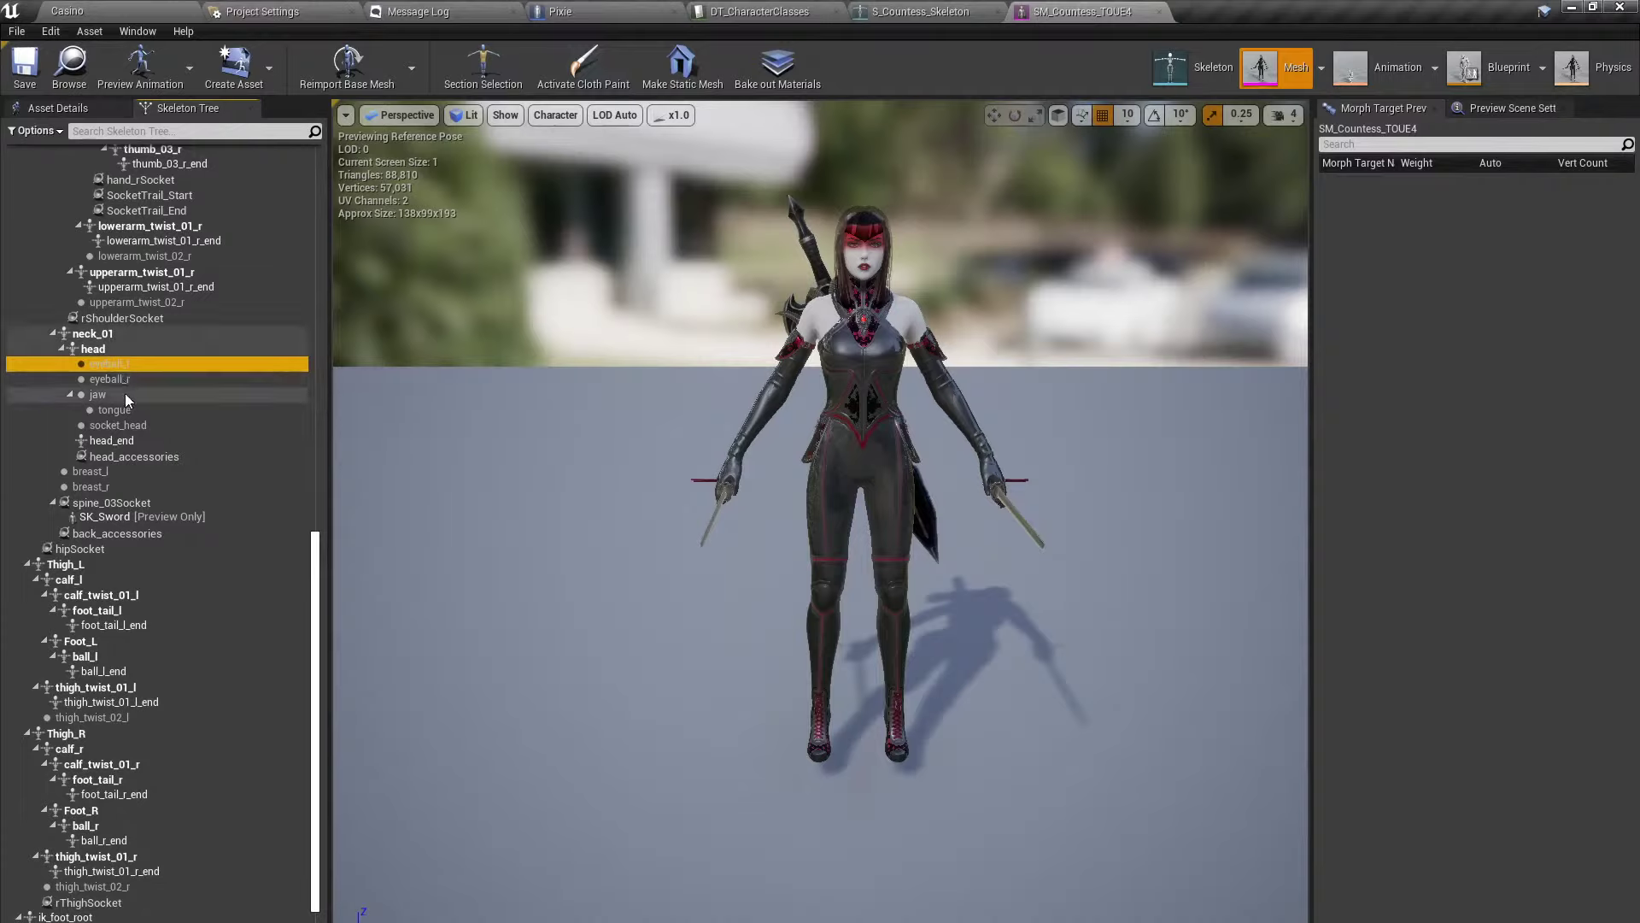
pyautogui.keyDown('shift'); pyautogui.click(127, 425); pyautogui.keyUp('shift')
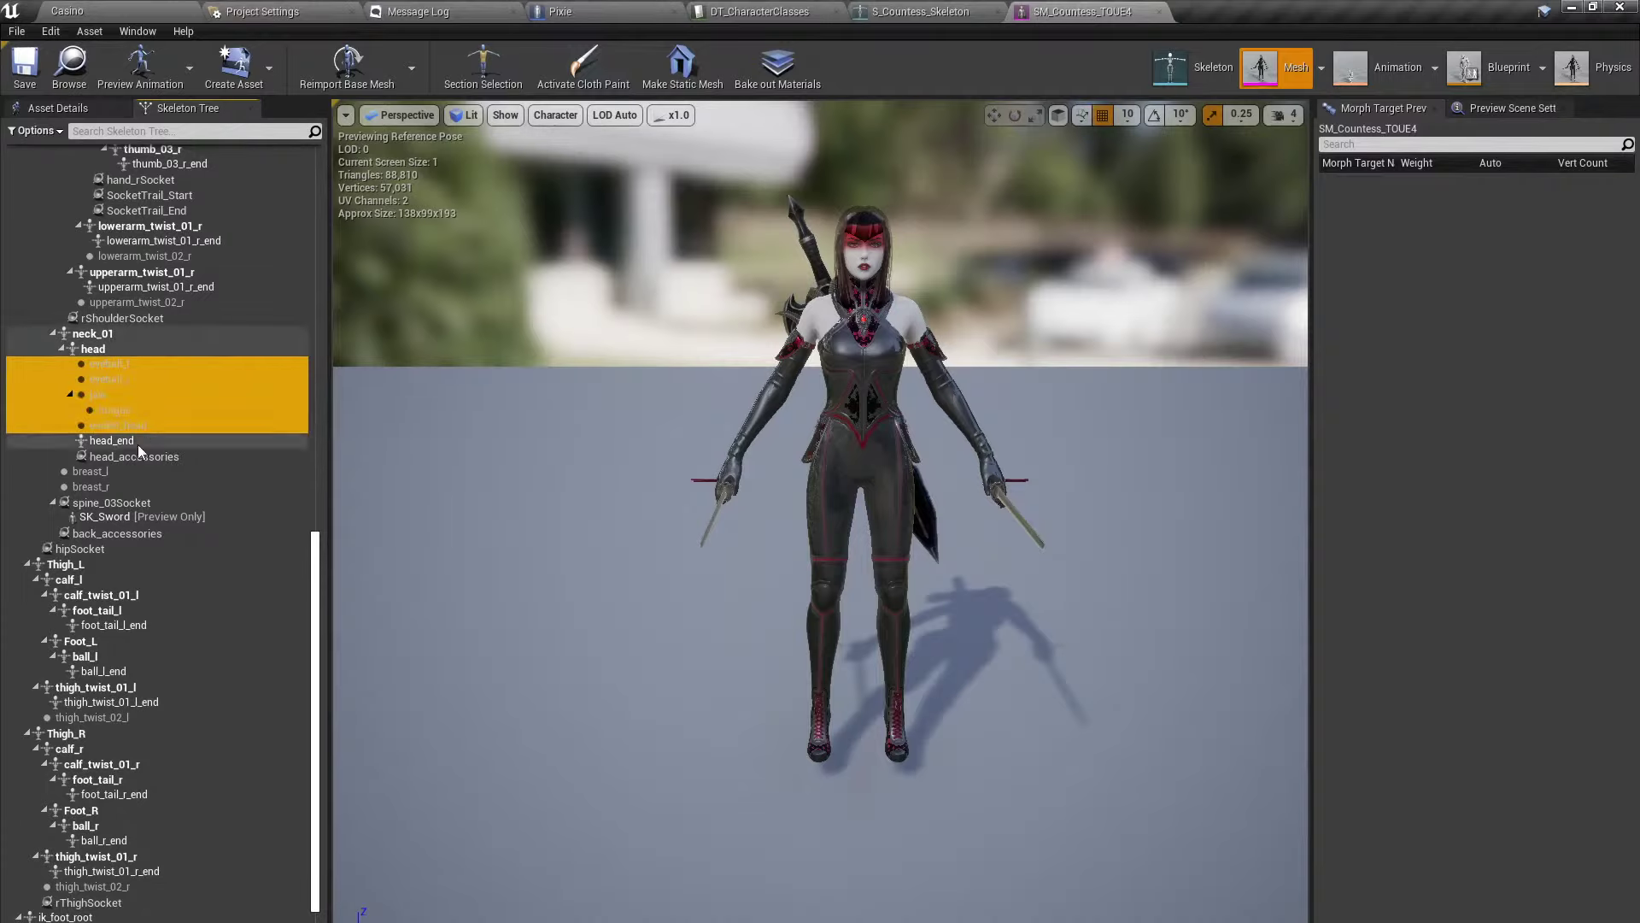
pyautogui.click(122, 486)
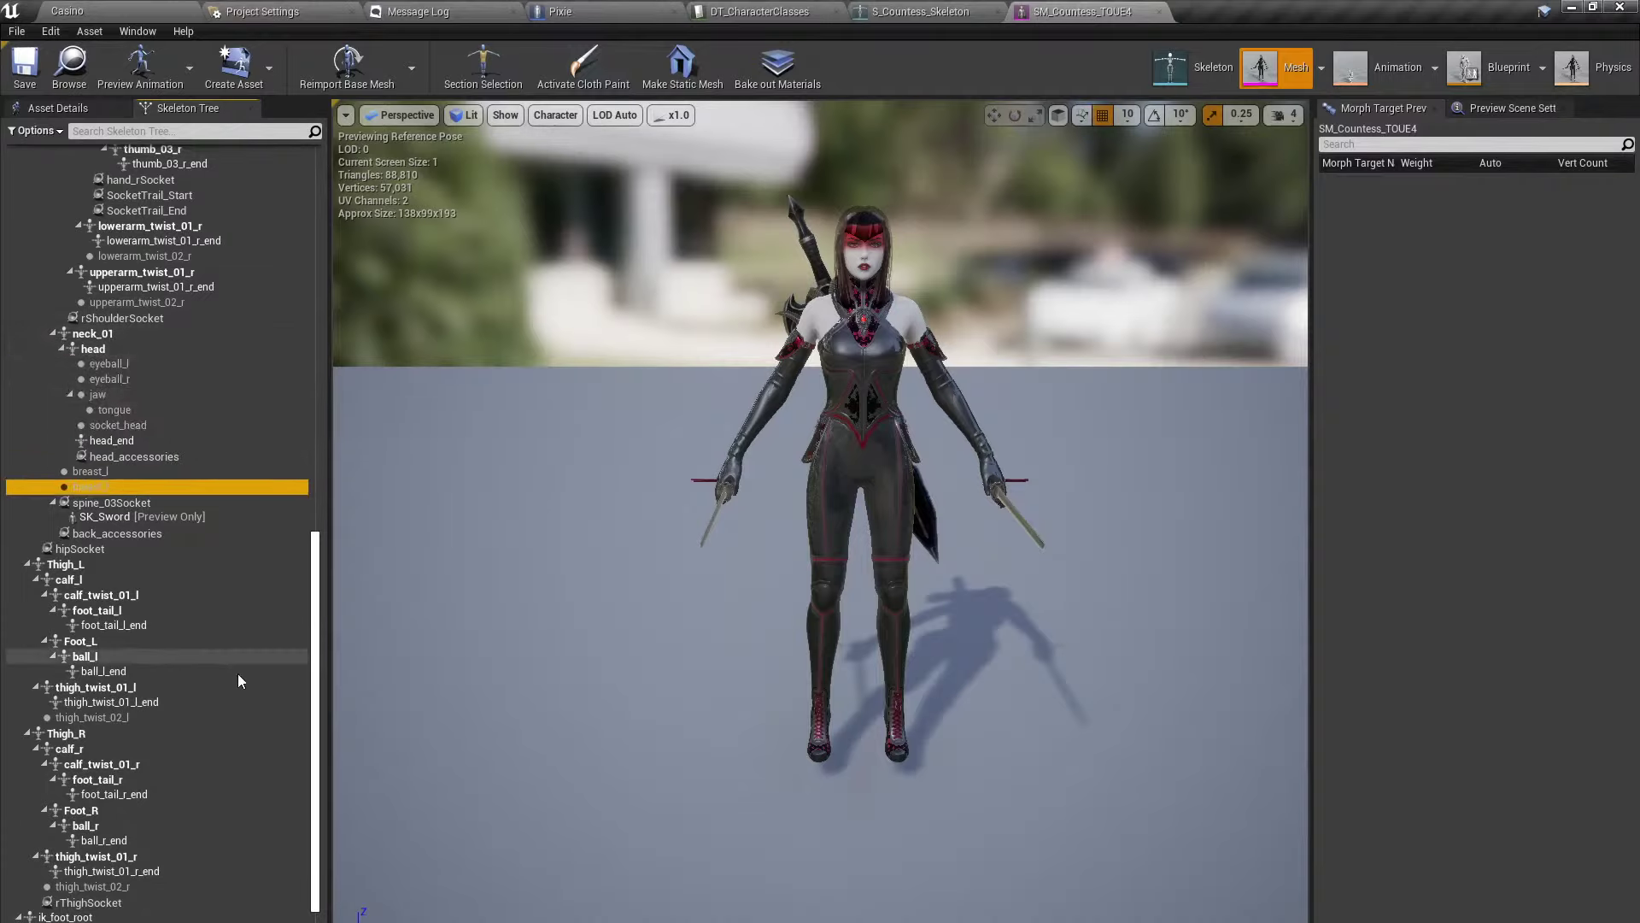
pyautogui.scroll(-3, 317, 750)
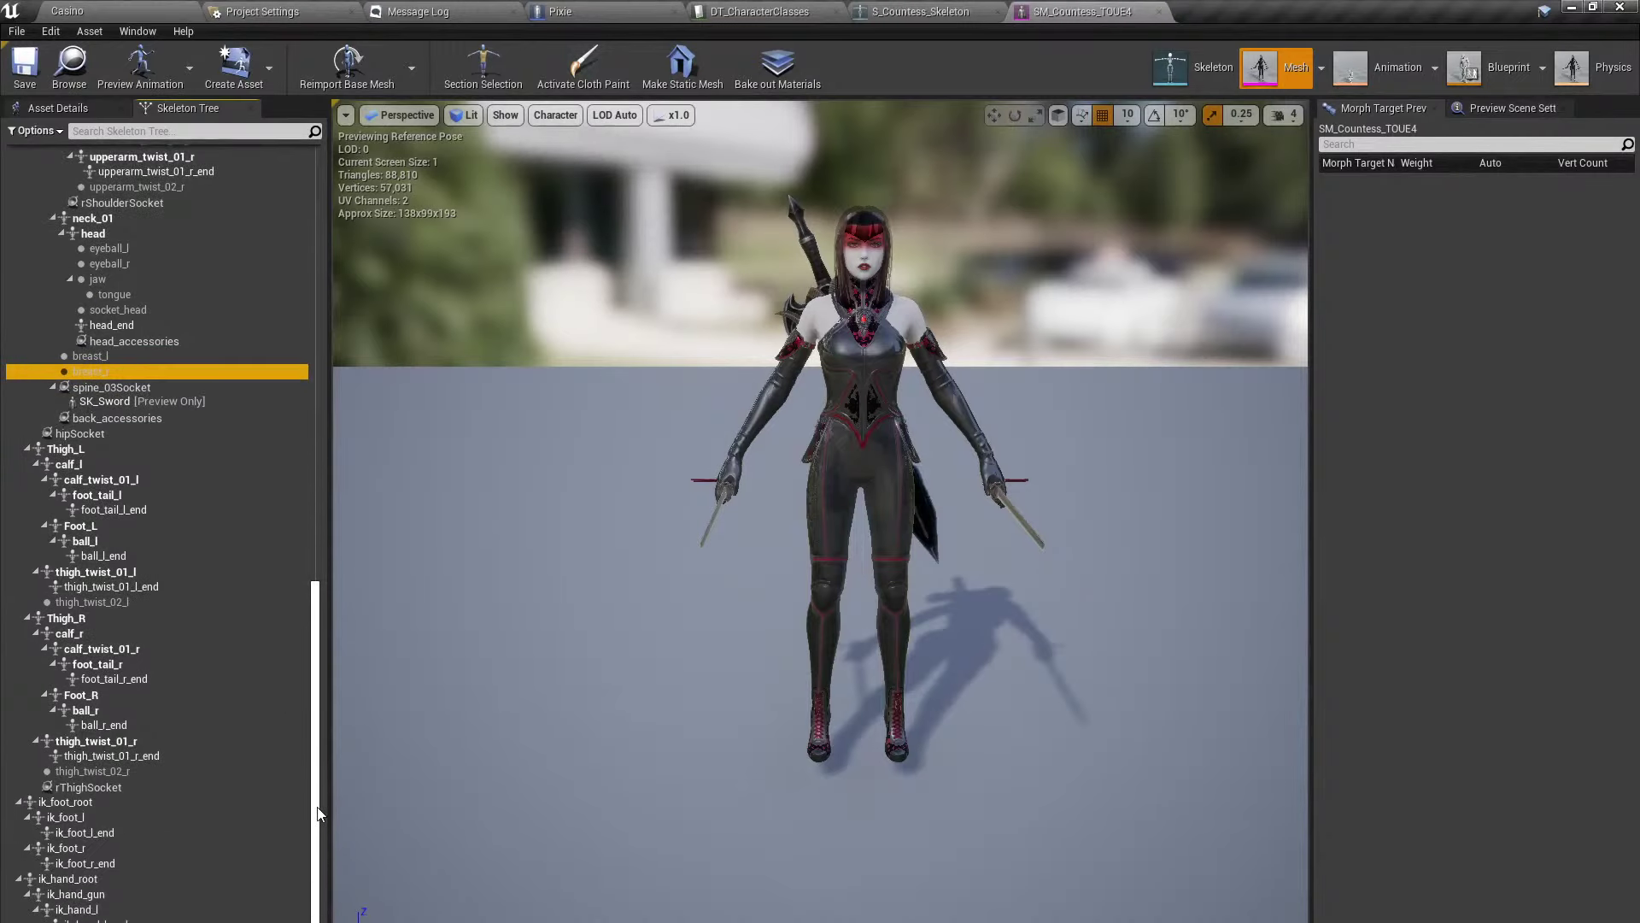
pyautogui.moveTo(318, 812); pyautogui.dragTo(321, 315)
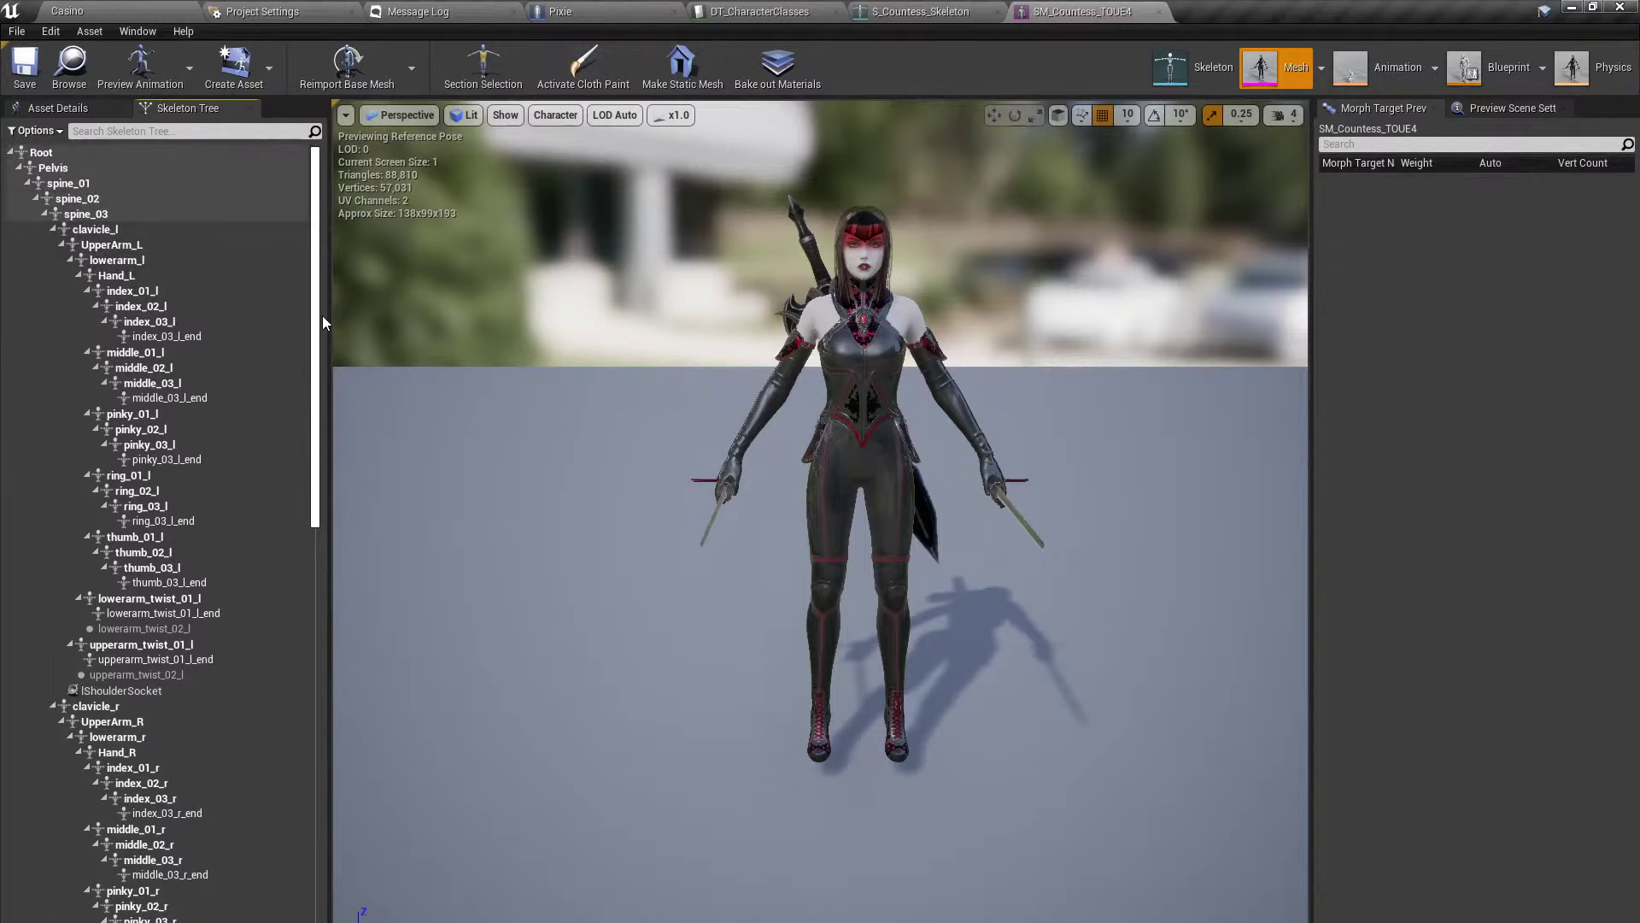
# Inspect the end bones of the left hand's thumb, ring, pinky, middle and index fingers.
pyautogui.click(198, 584)
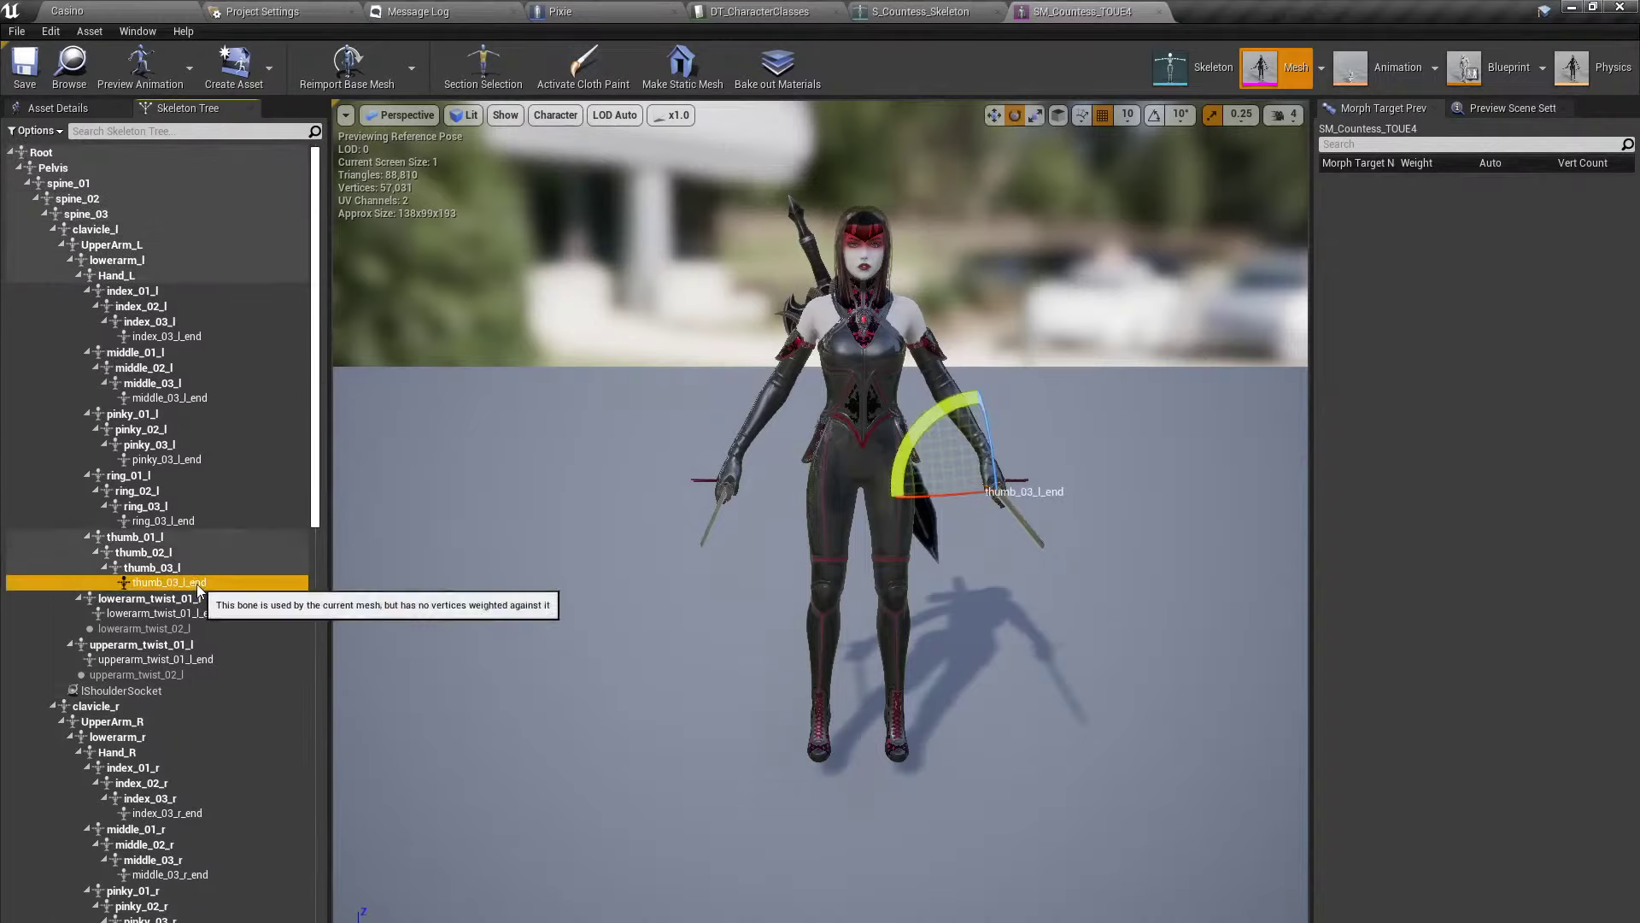
pyautogui.click(191, 521)
pyautogui.click(187, 458)
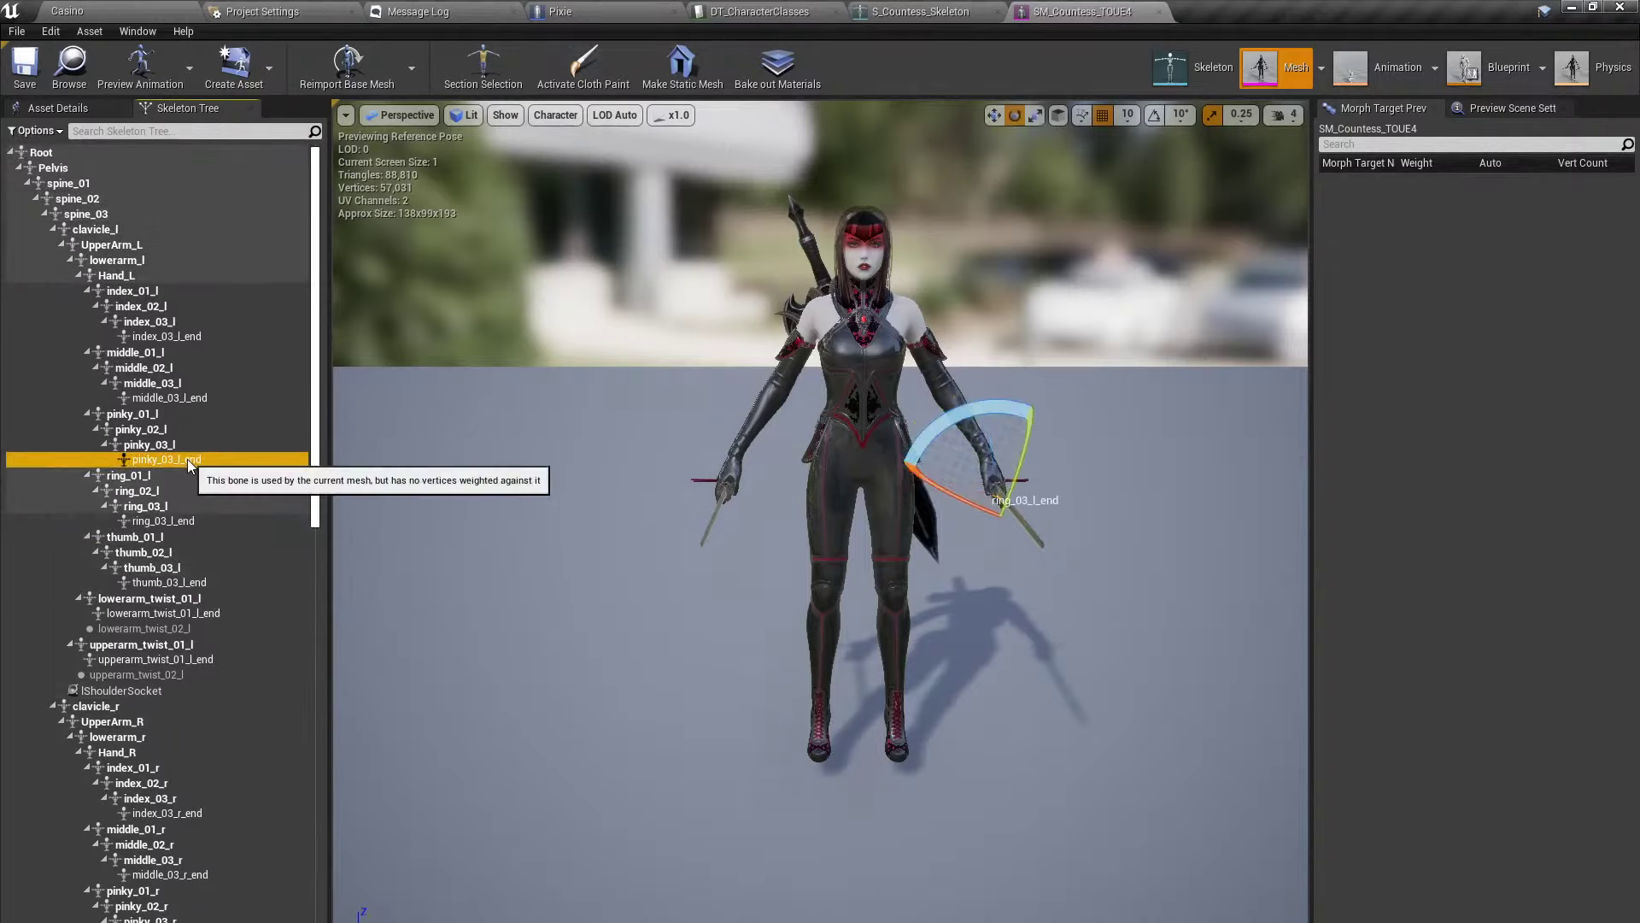
pyautogui.click(188, 398)
pyautogui.click(192, 337)
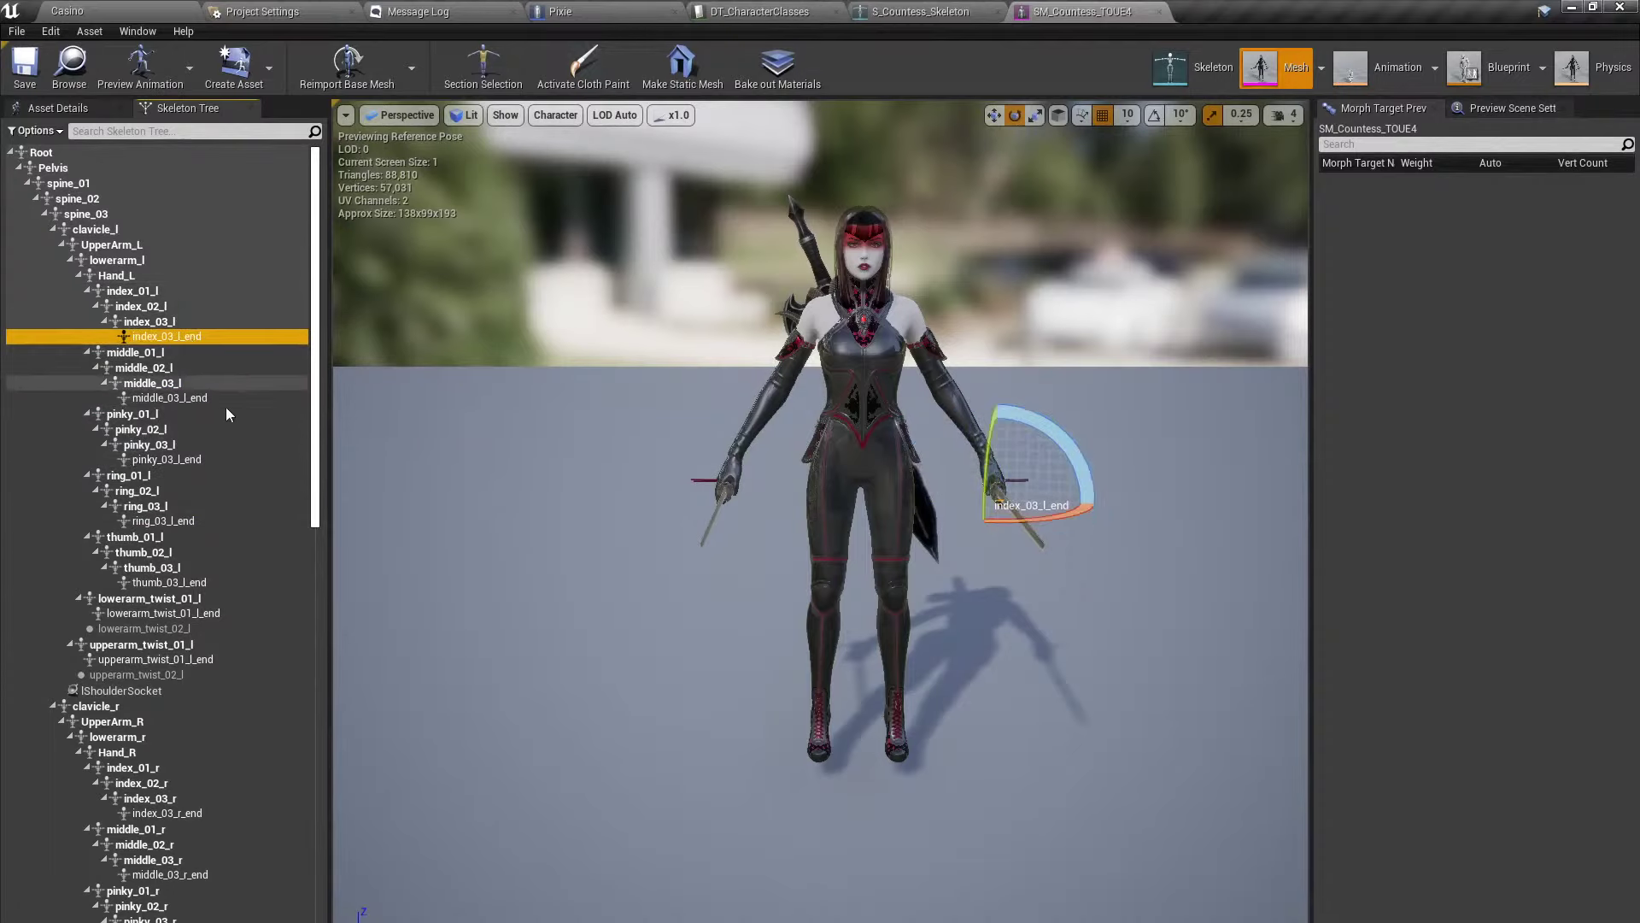
# Locate the SM_Countess_TOUE4 asset in the Content Browser, and open the MGS/Blueprints/AI folder.
pyautogui.click(38, 68)
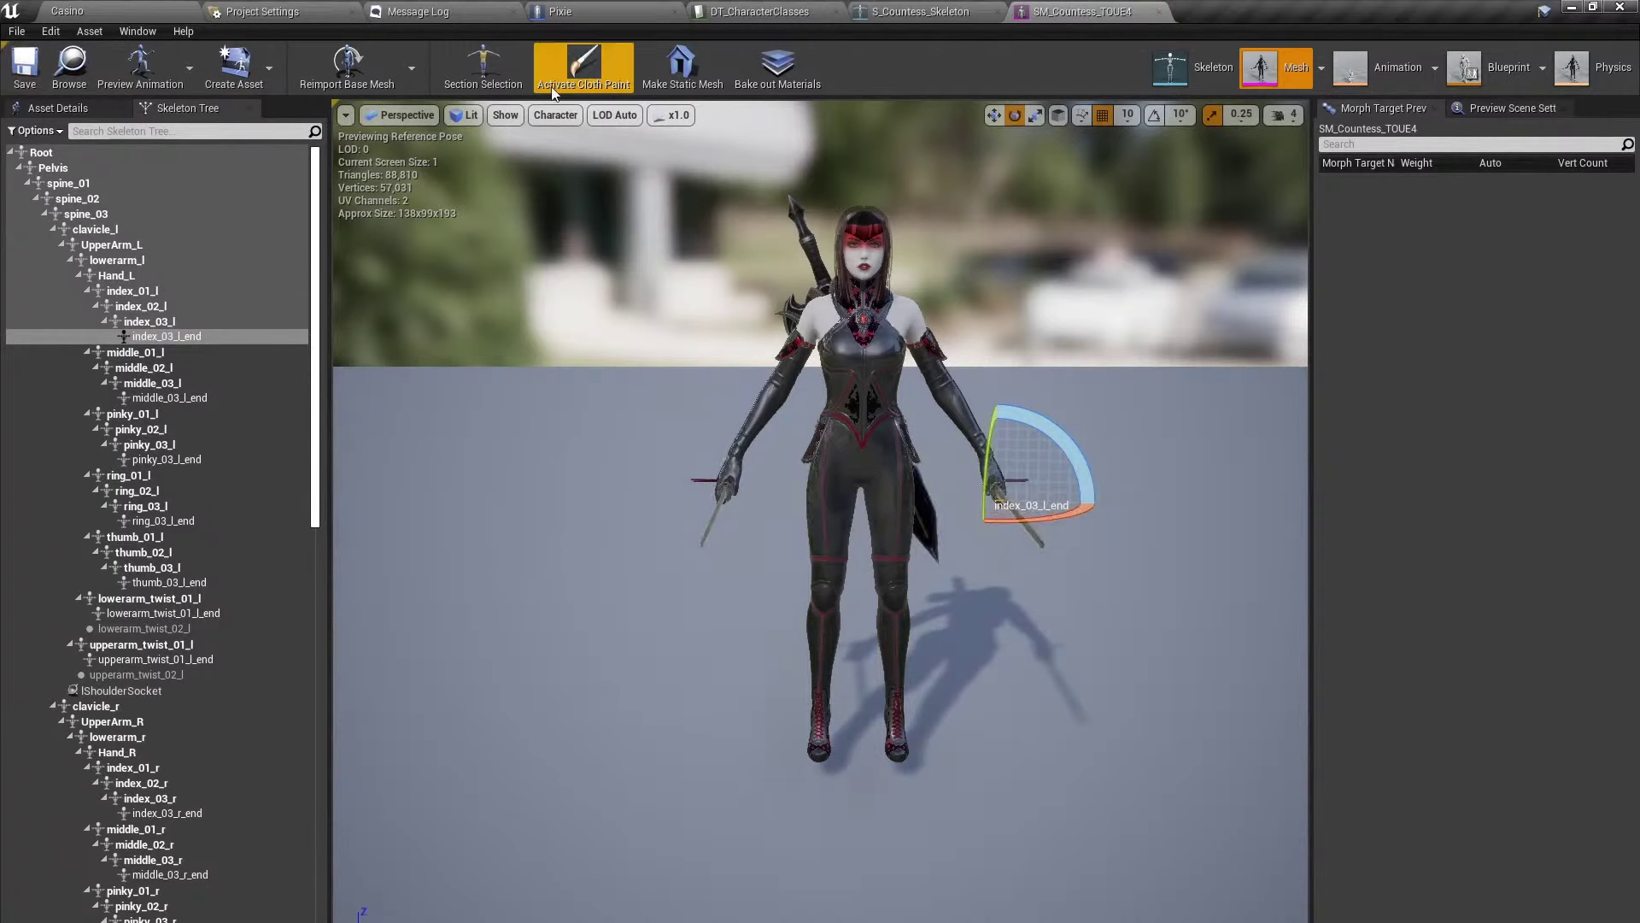
pyautogui.click(68, 68)
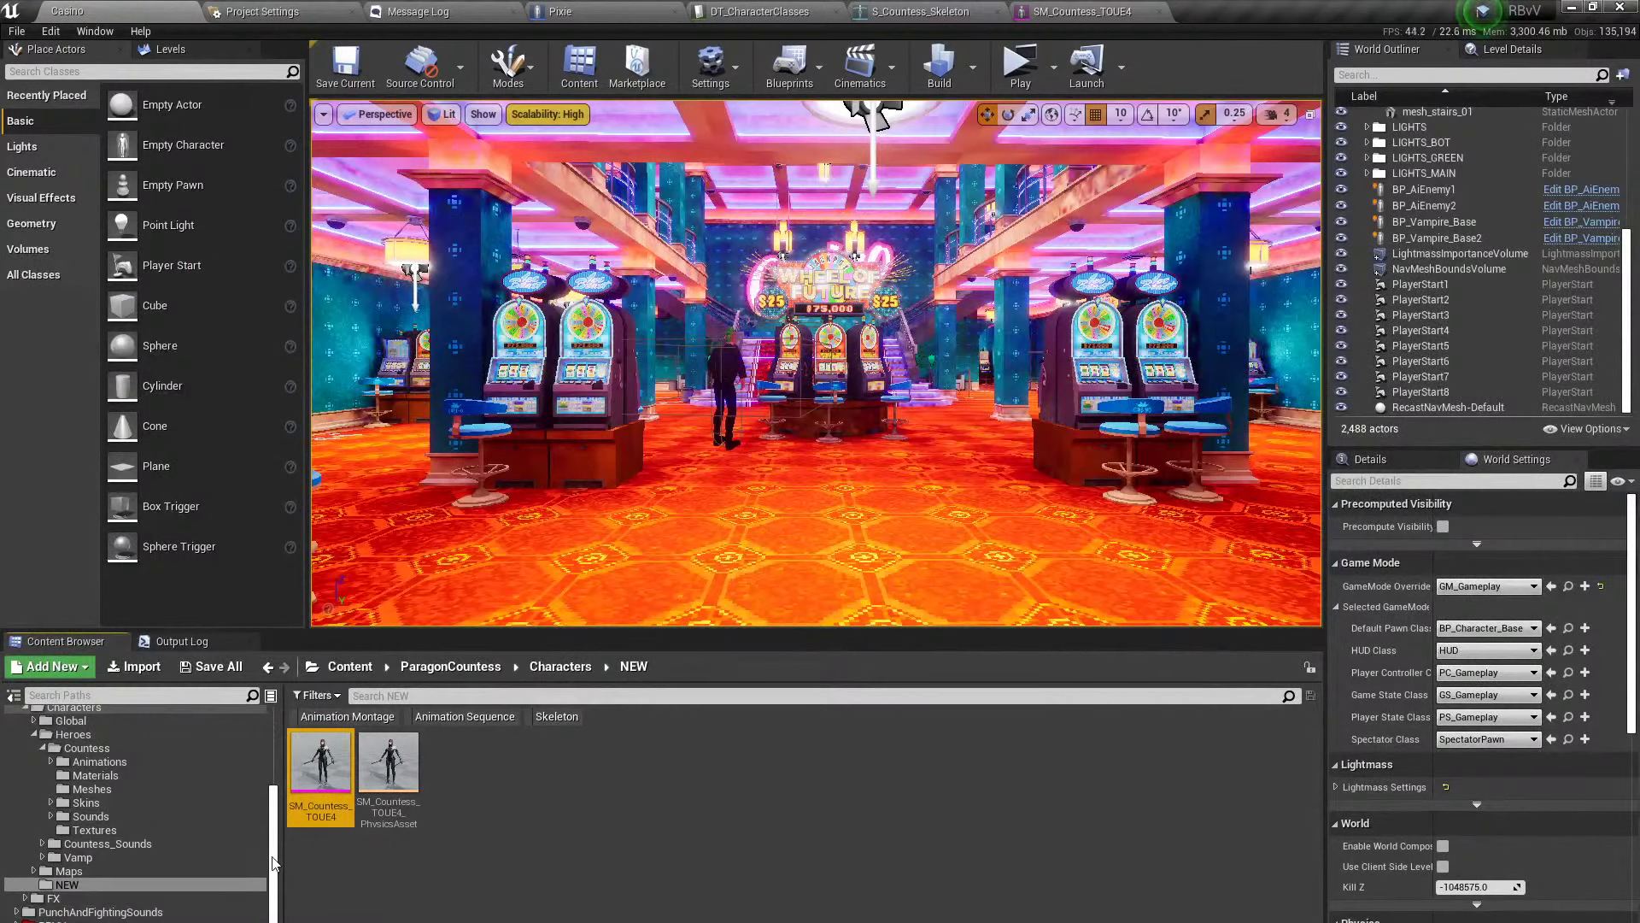
pyautogui.moveTo(274, 863); pyautogui.dragTo(275, 774)
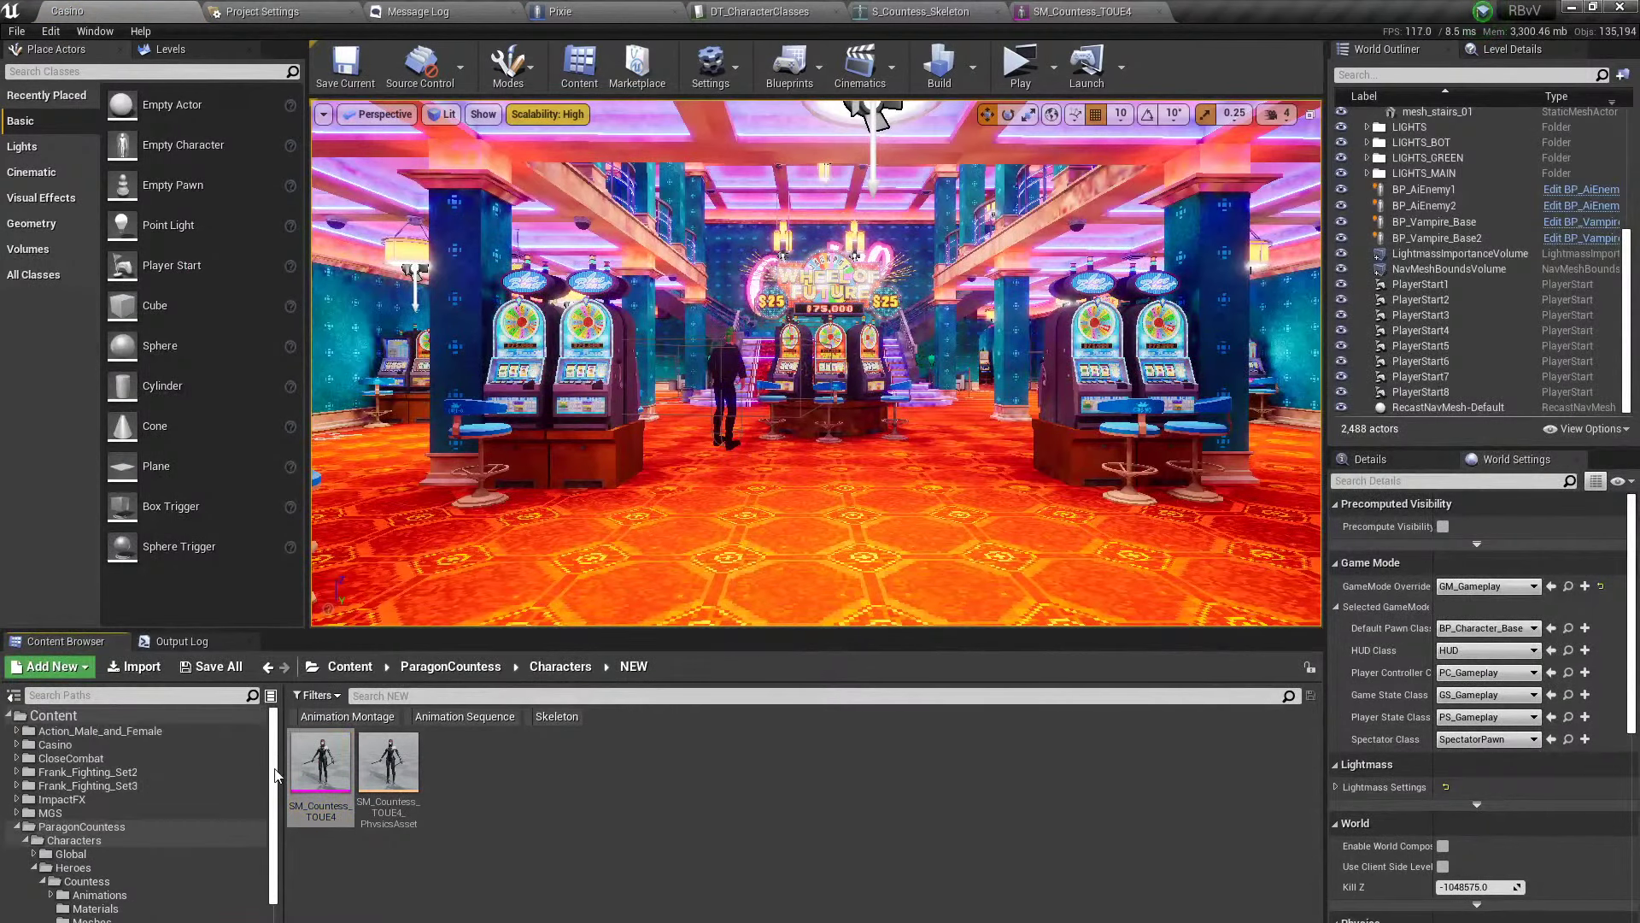
pyautogui.click(84, 814)
pyautogui.doubleClick(456, 806)
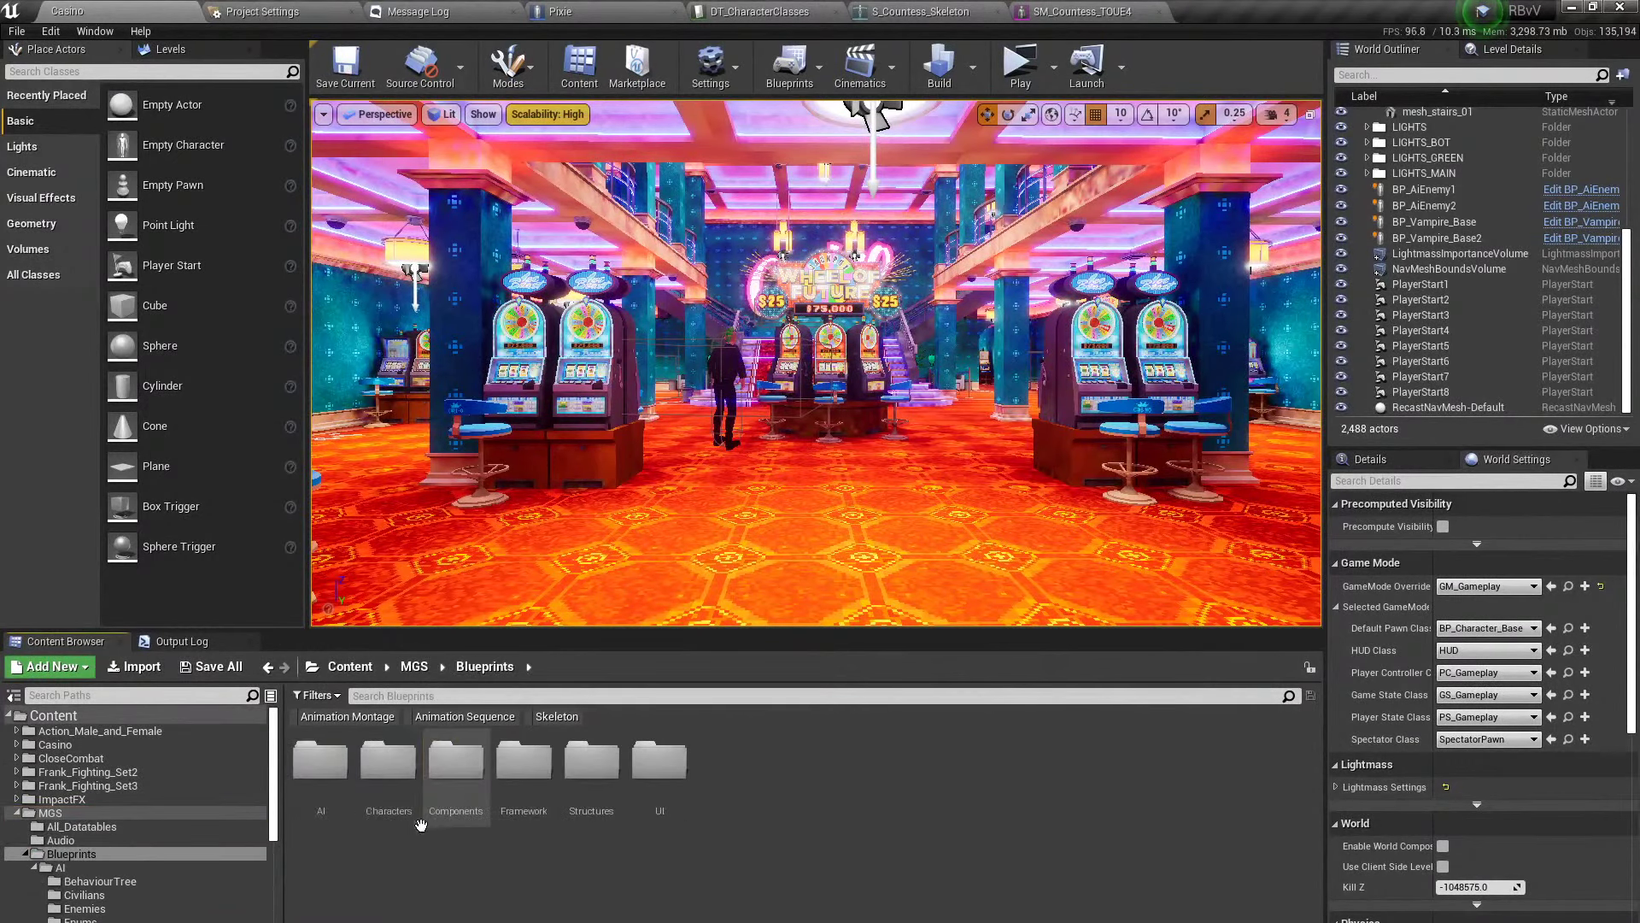
pyautogui.doubleClick(321, 760)
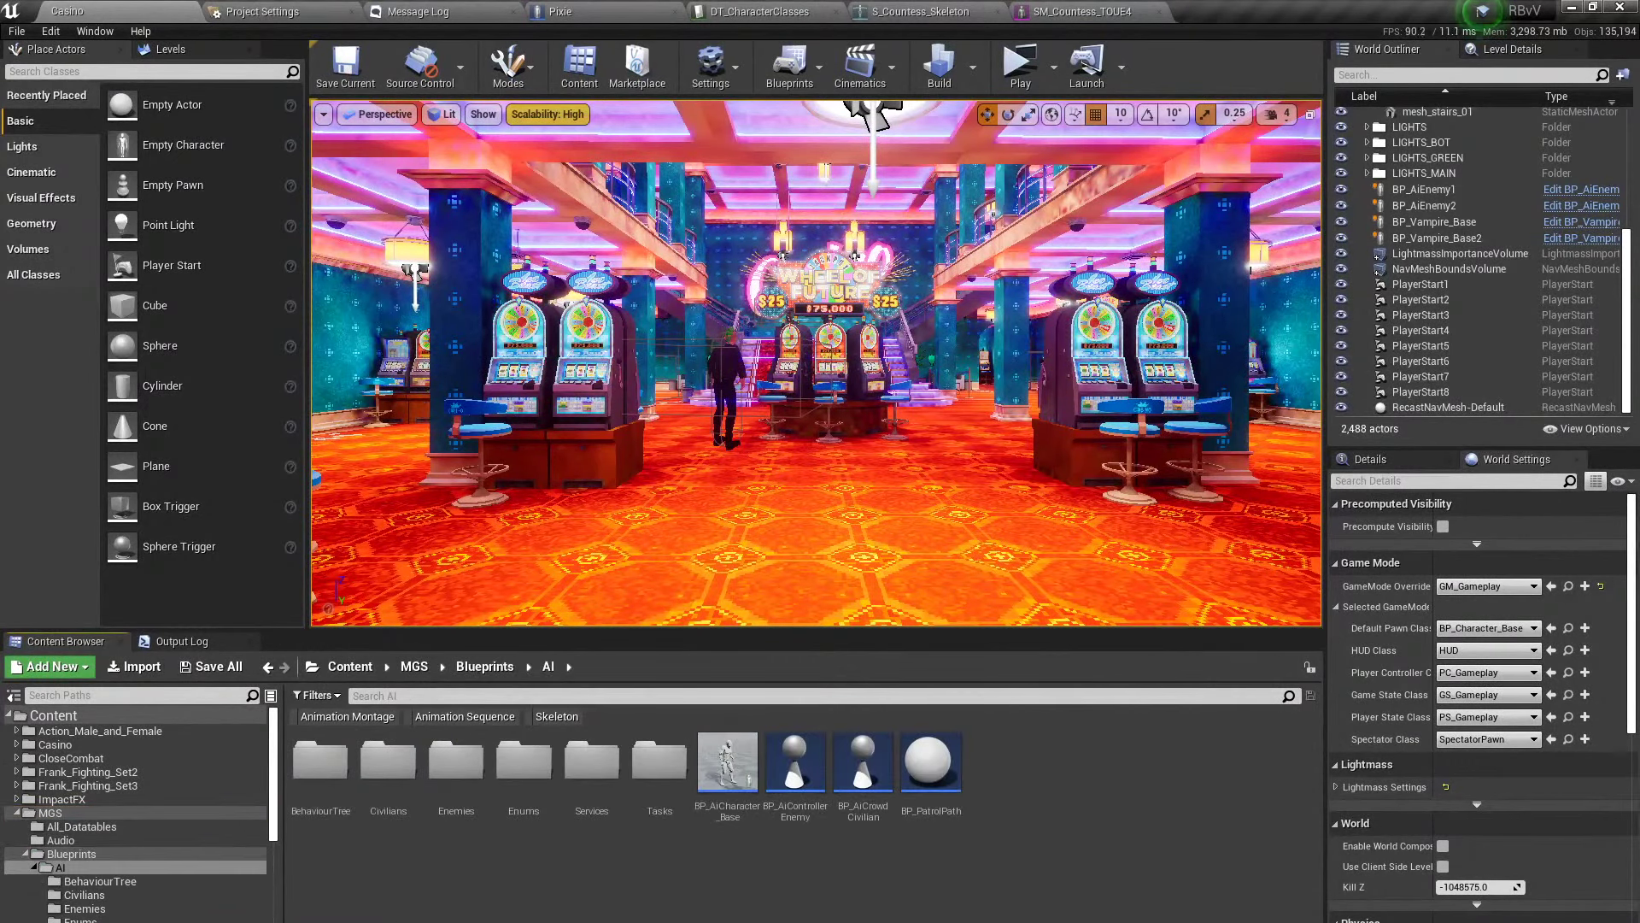
# Create a child Blueprint class of BP_AiCharacter_Base in the AI folder and name it BP_Boss_Base.
pyautogui.rightClick(727, 767)
pyautogui.click(829, 367)
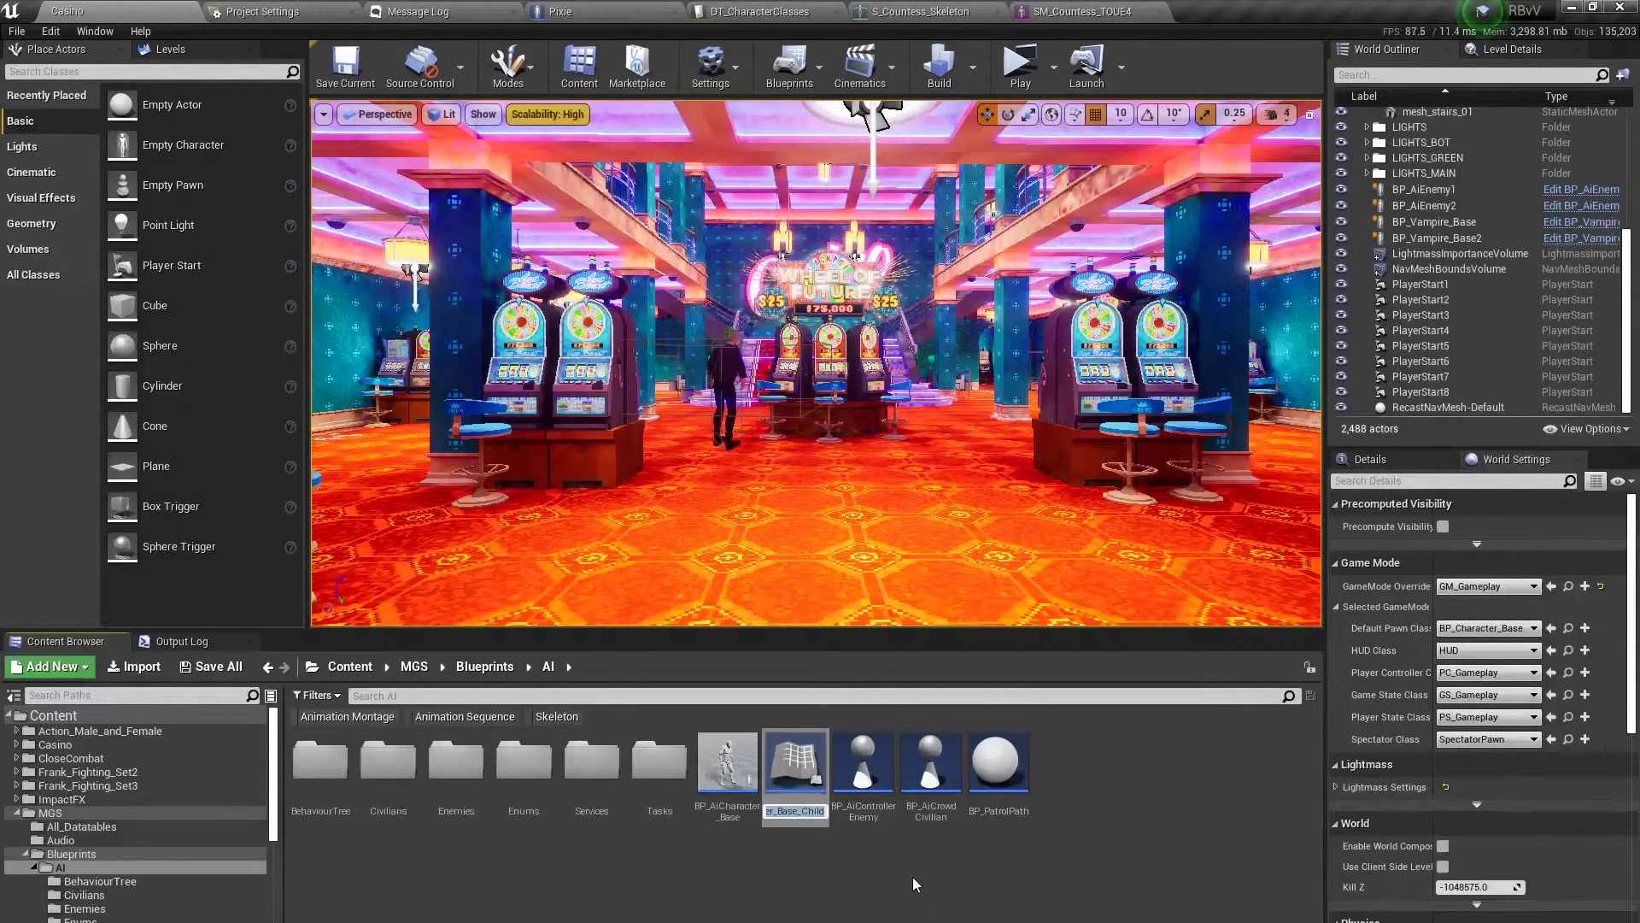
pyautogui.press('Home')
pyautogui.hotkey('shift', 'Right')
pyautogui.hotkey('shift', 'Right')
pyautogui.hotkey('shift', 'Right')
pyautogui.hotkey('shift', 'Right')
pyautogui.hotkey('shift', 'Right')
pyautogui.hotkey('shift', 'Right')
pyautogui.press('Left')
pyautogui.press('Right')
pyautogui.hotkey('shift', 'Right')
pyautogui.hotkey('shift', 'Right')
pyautogui.hotkey('shift', 'Right')
pyautogui.hotkey('shift', 'Right')
pyautogui.hotkey('shift', 'Right')
pyautogui.hotkey('shift', 'Right')
pyautogui.hotkey('shift', 'Right')
pyautogui.hotkey('shift', 'Right')
pyautogui.hotkey('shift', 'Right')
pyautogui.hotkey('shift', 'Right')
pyautogui.hotkey('shift', 'Right')
pyautogui.hotkey('shift', 'Right')
pyautogui.hotkey('shift', 'Right')
pyautogui.hotkey('shift', 'Right')
pyautogui.hotkey('shift', 'Right')
pyautogui.hotkey('shift', 'Left')
pyautogui.hotkey('shift', 'Left')
pyautogui.hotkey('shift', 'Left')
pyautogui.hotkey('shift', 'Left')
pyautogui.write('Co')
pyautogui.press('Return')
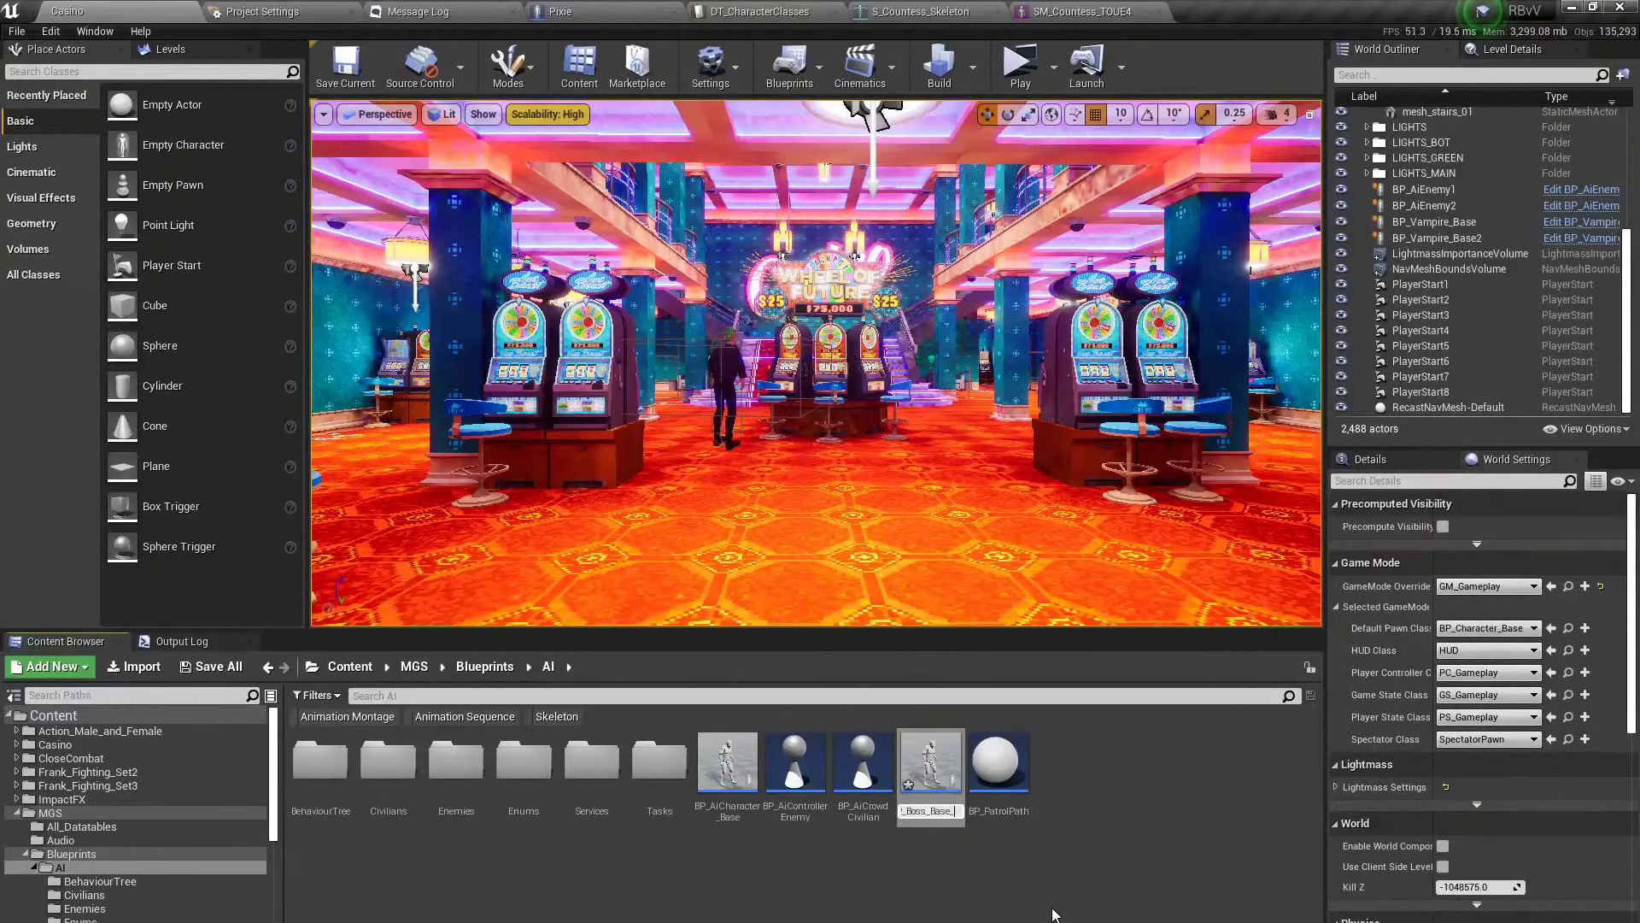
pyautogui.press('Return')
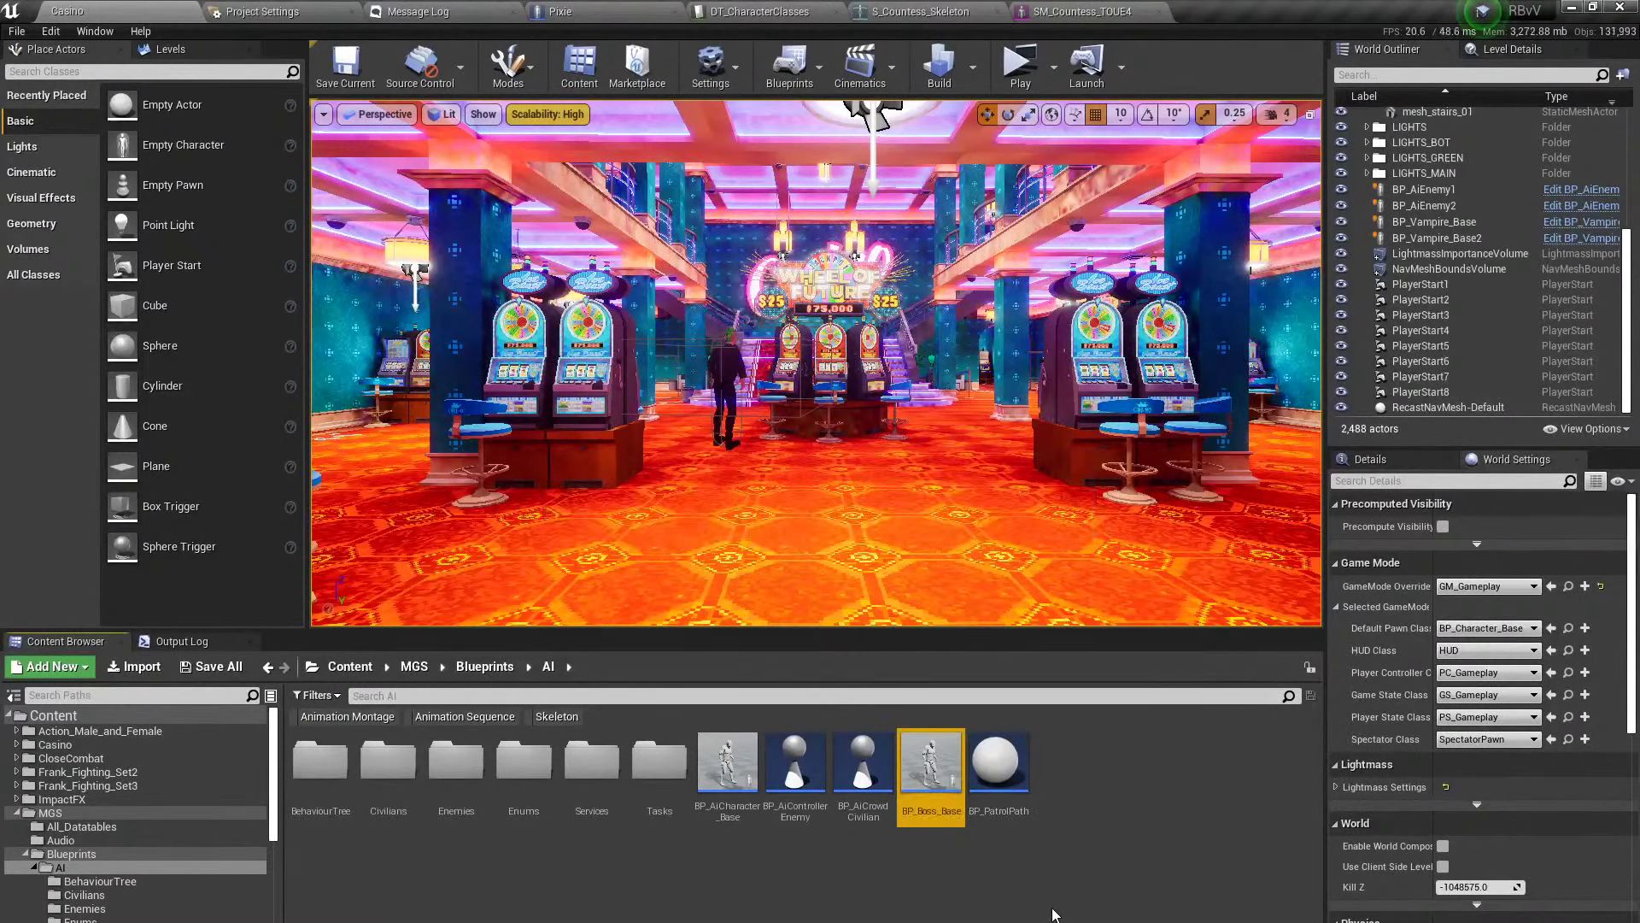
# Open BP_Boss_Base and assign the SM_Countess_TOUE4 asset as the skeletal mesh of its inherited Mesh component.
pyautogui.doubleClick(932, 768)
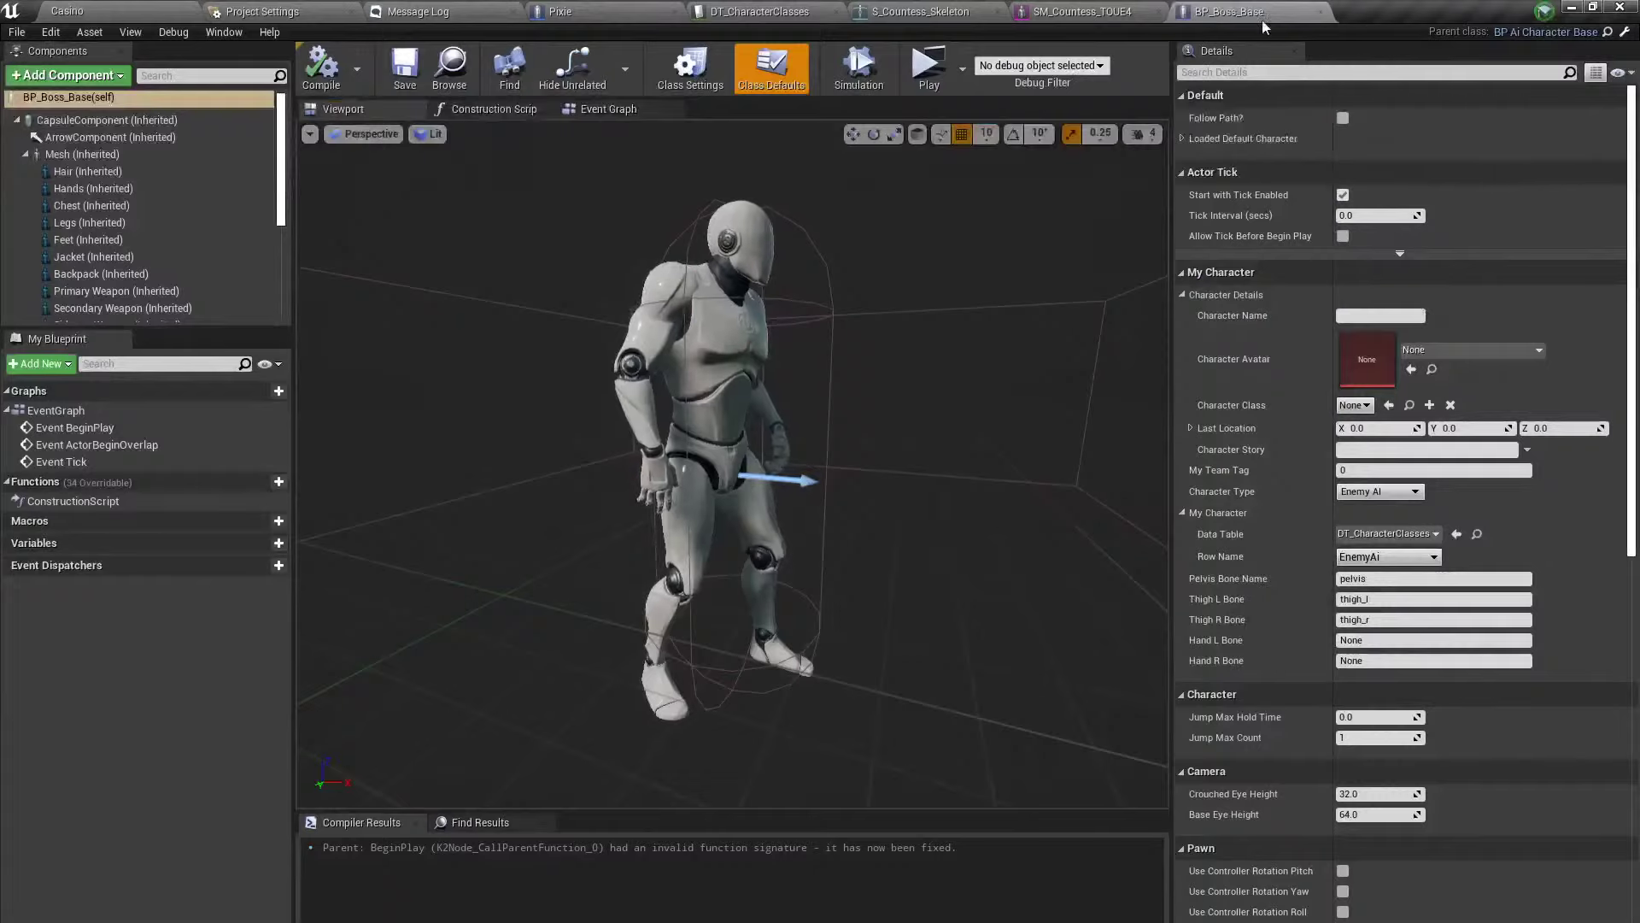
pyautogui.click(1101, 12)
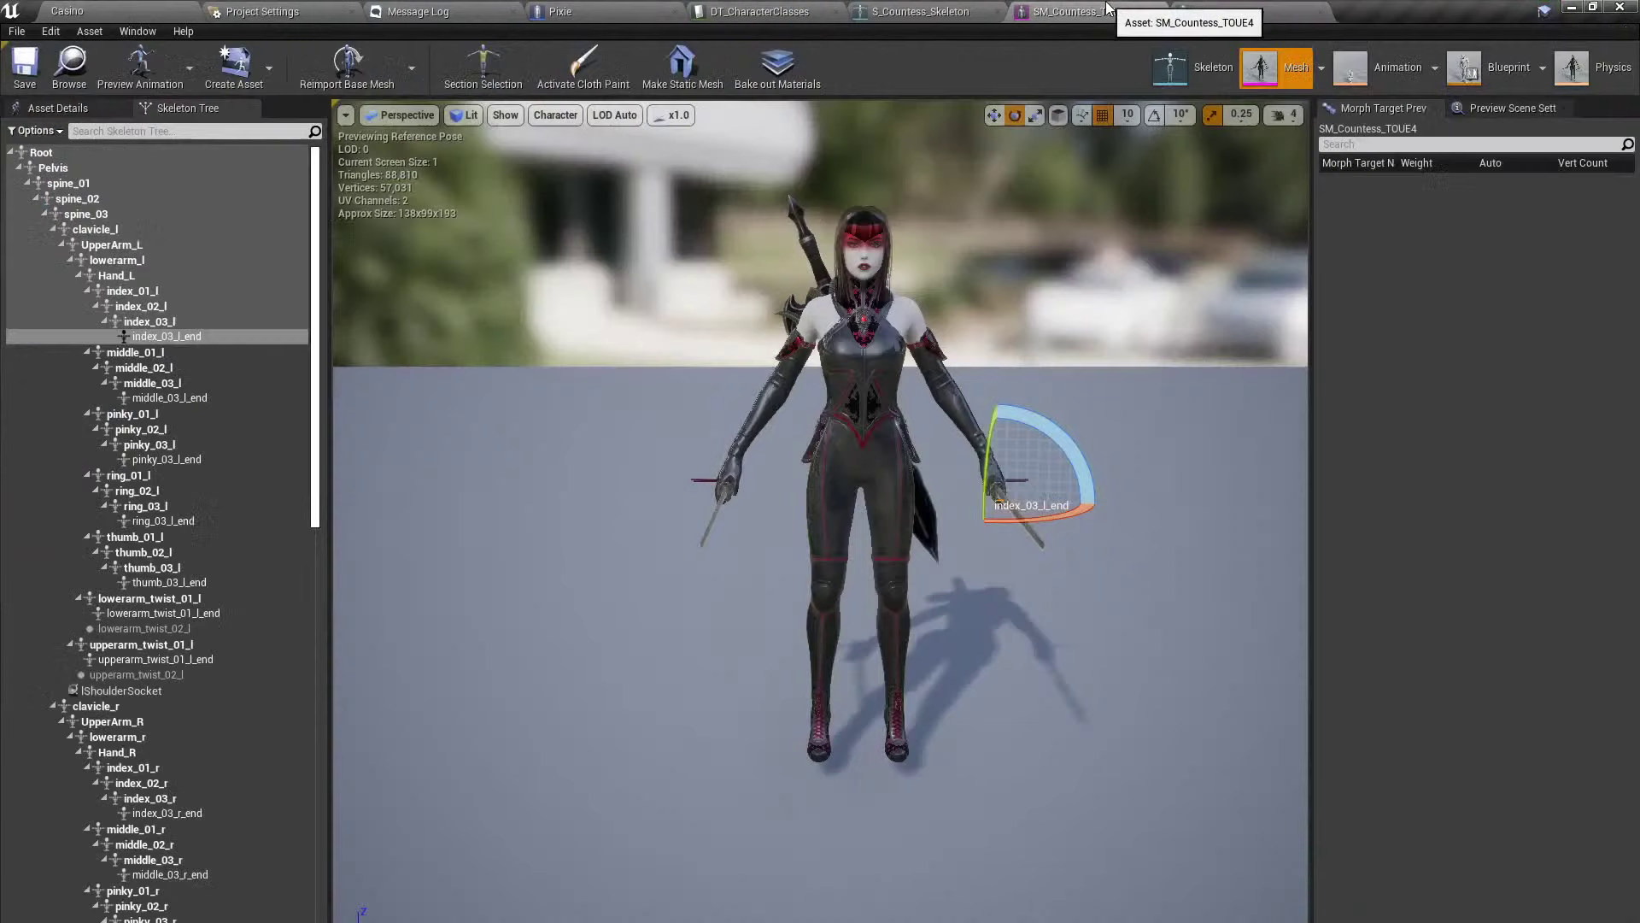
pyautogui.click(69, 66)
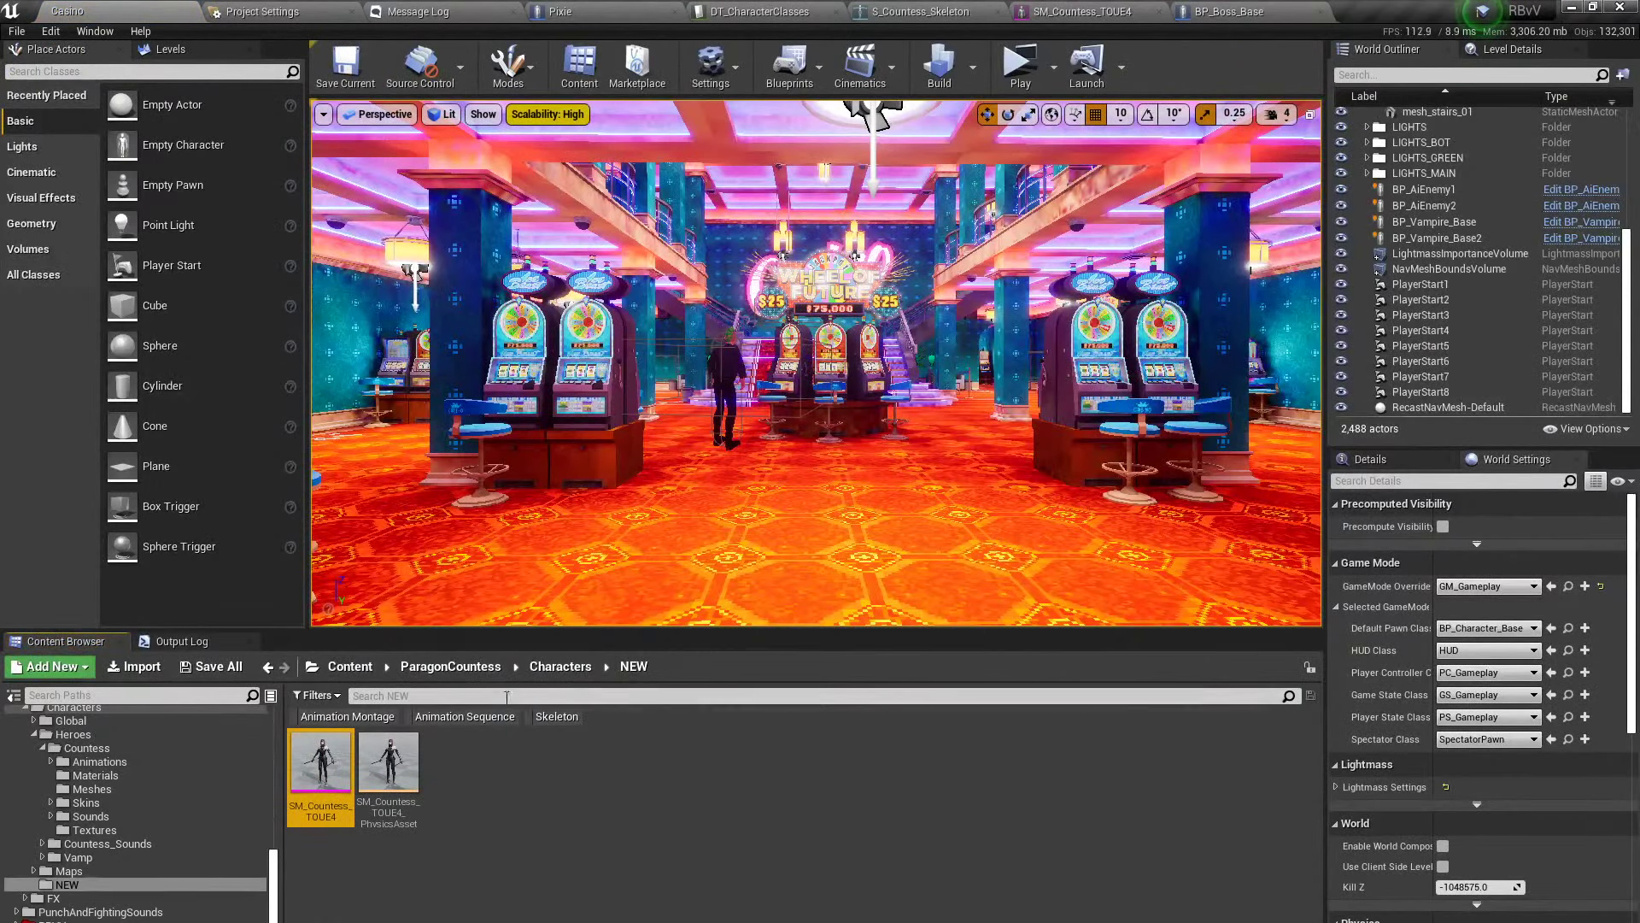
pyautogui.click(1234, 12)
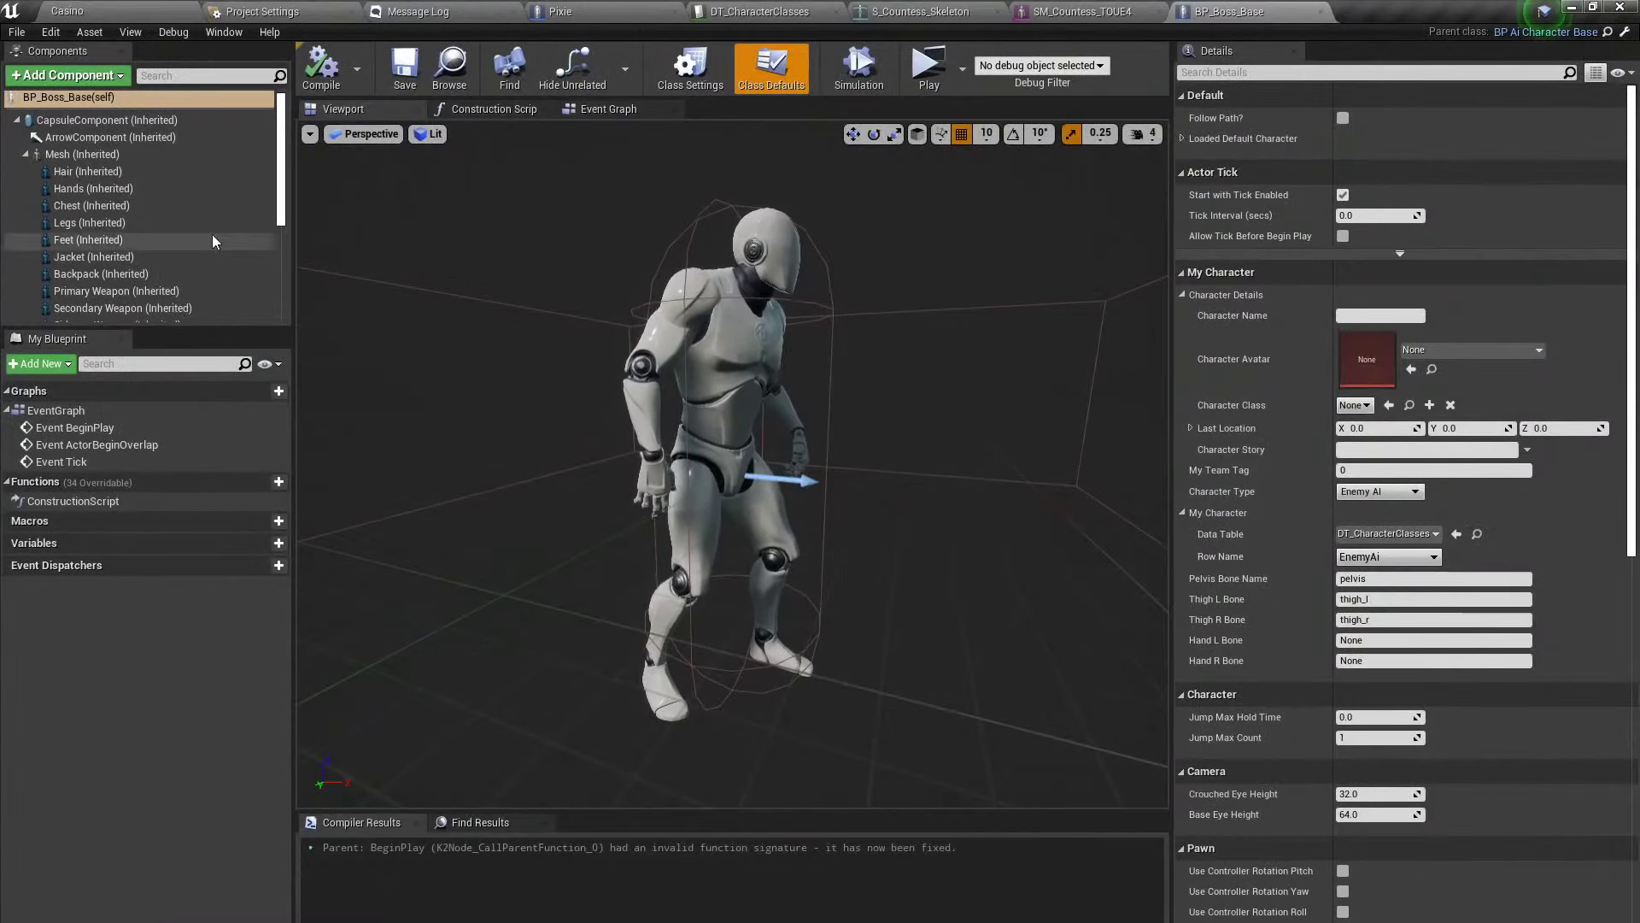
pyautogui.click(118, 158)
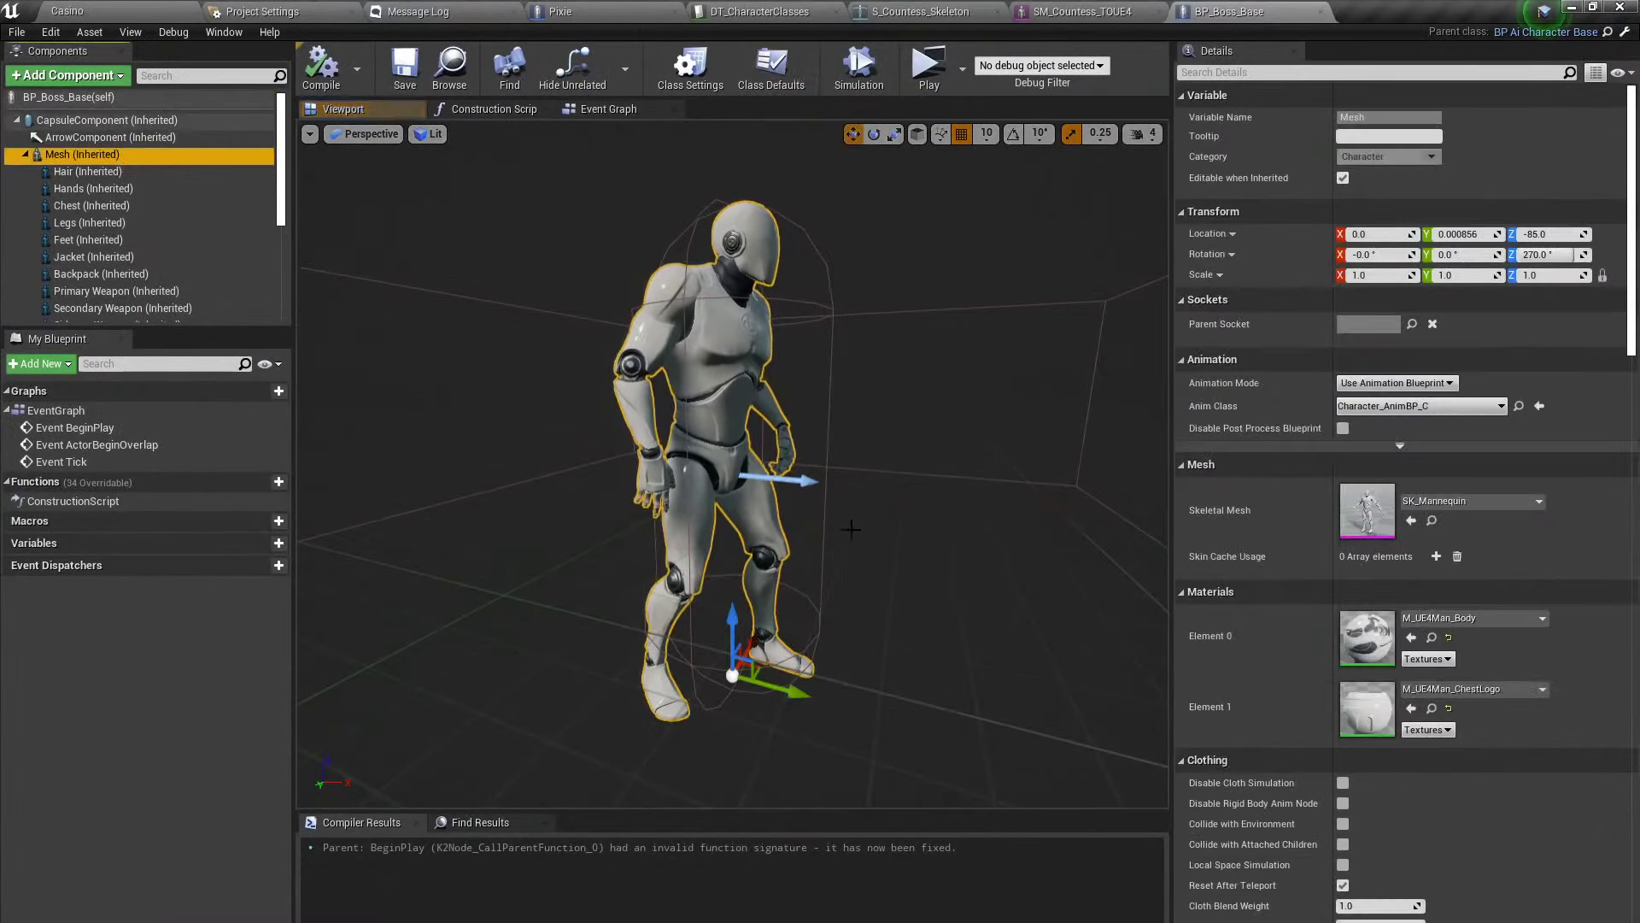
pyautogui.click(1411, 521)
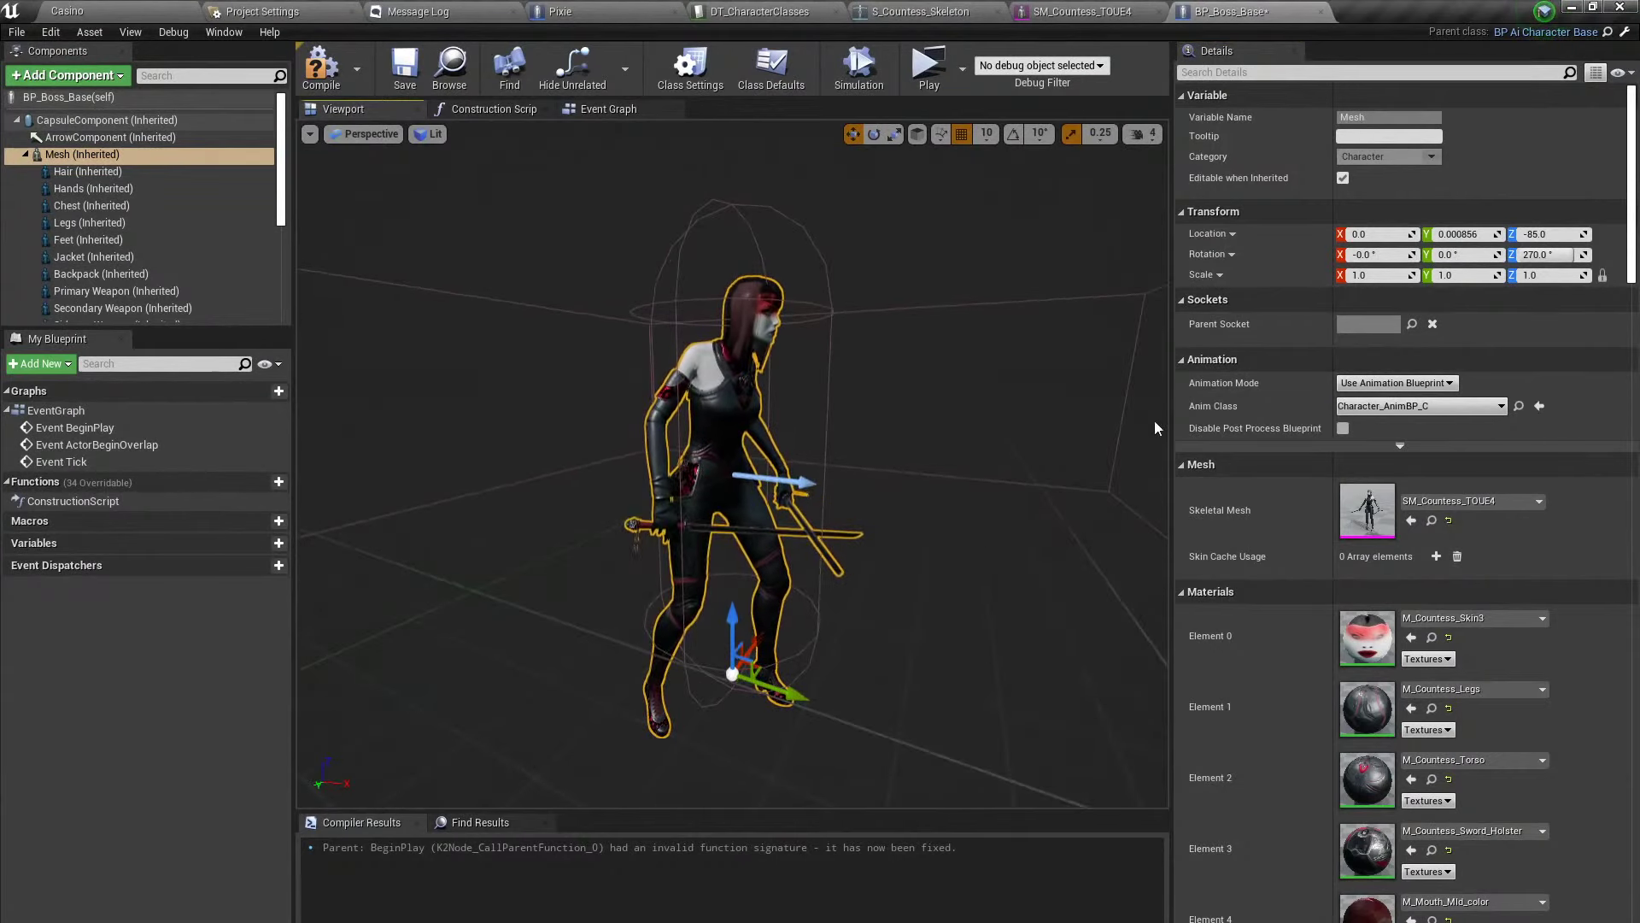
# Raise the Mesh component within the capsule, trying a Z location of -80 and settling on -70.
pyautogui.moveTo(1043, 556); pyautogui.dragTo(1016, 670, button='middle')
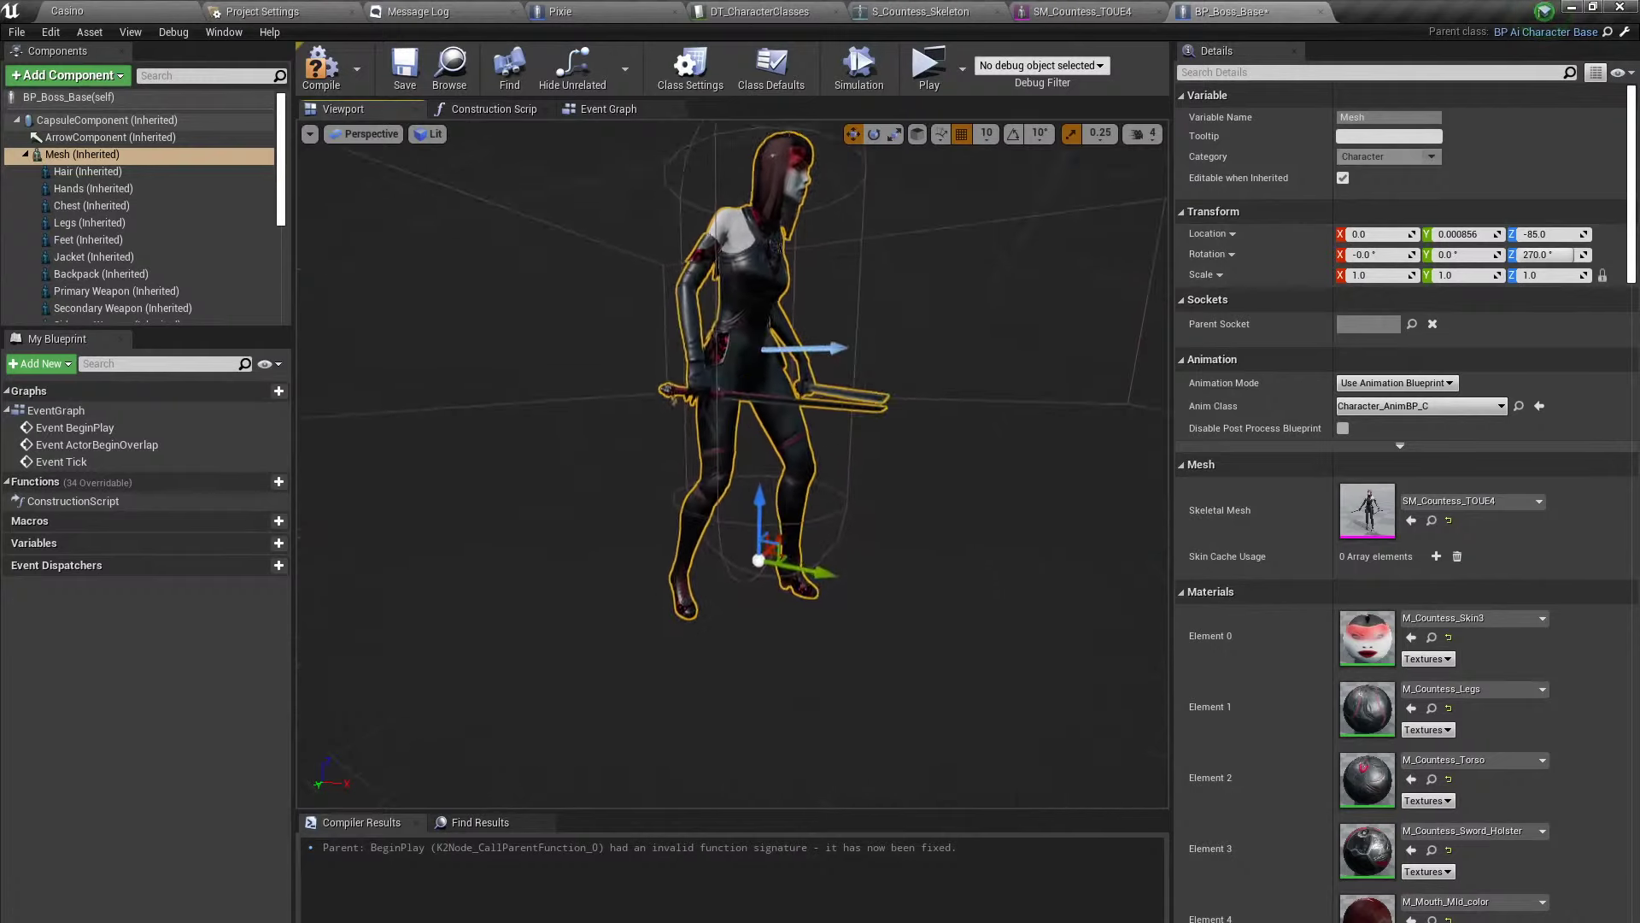
pyautogui.click(1552, 234)
pyautogui.write('-80')
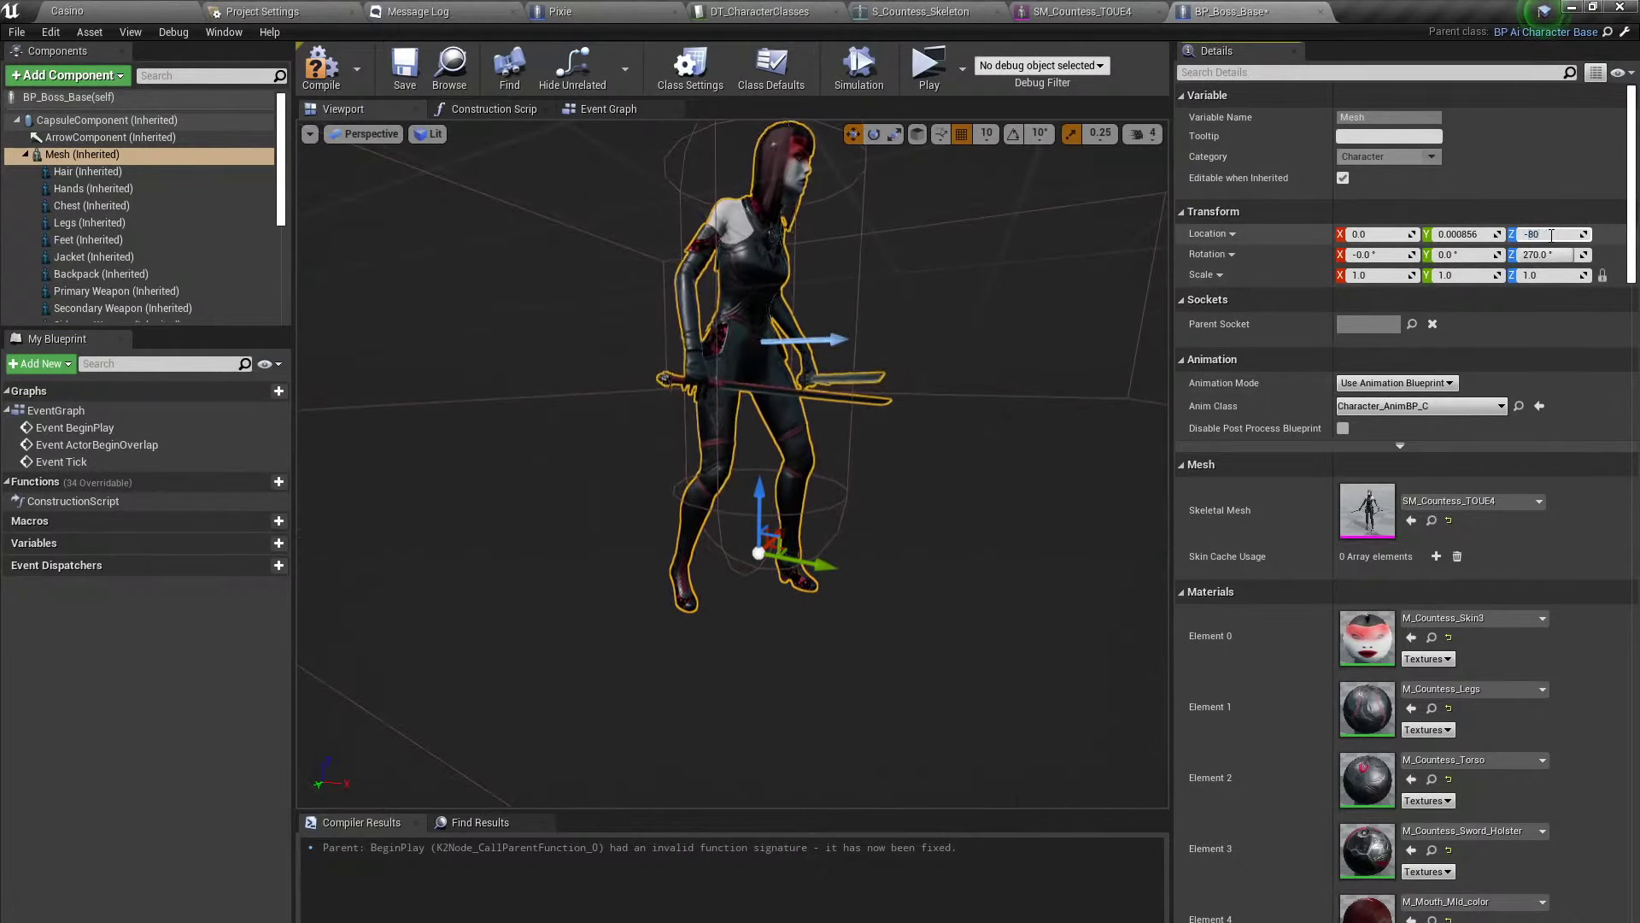
pyautogui.press('Return')
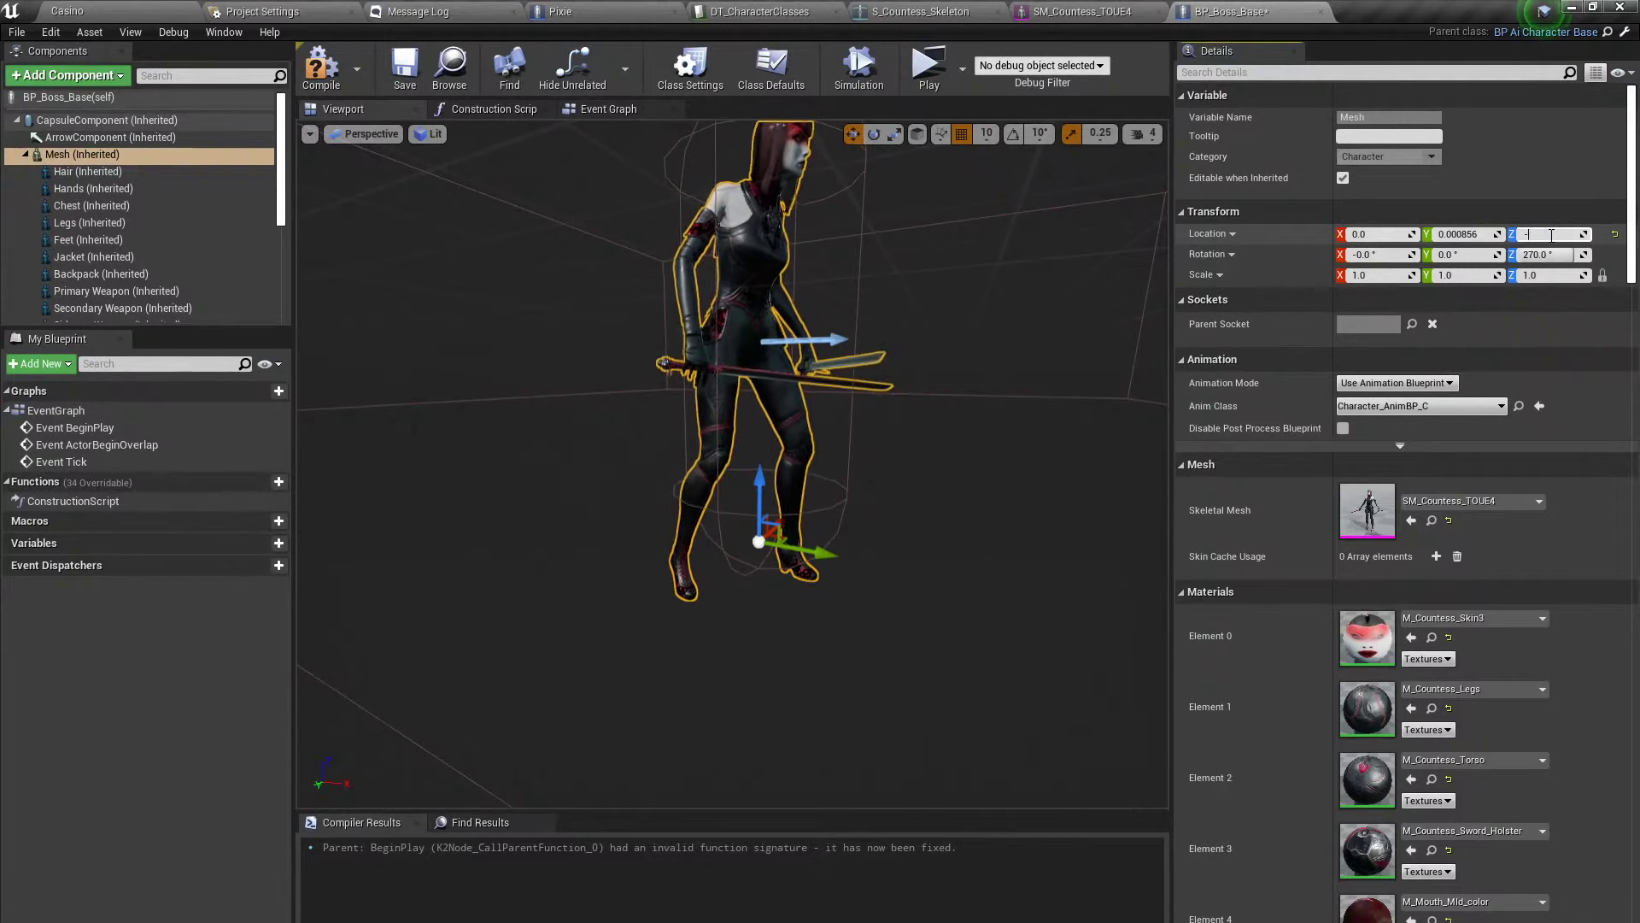
pyautogui.write('-75')
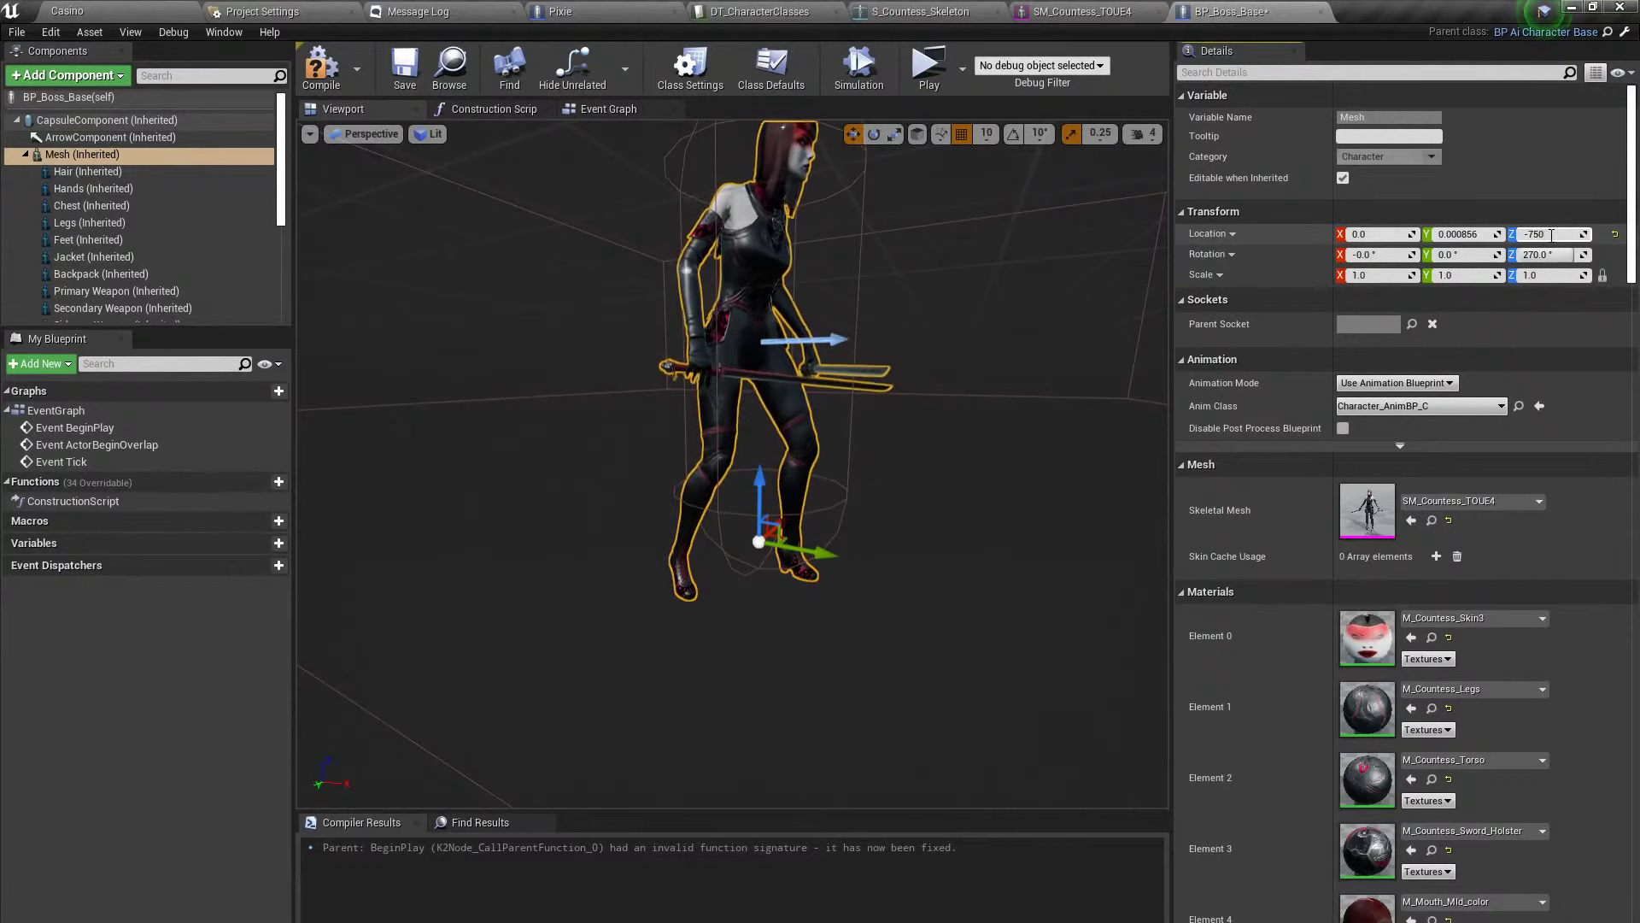
pyautogui.press('BackSpace')
pyautogui.write('0')
pyautogui.press('Return')
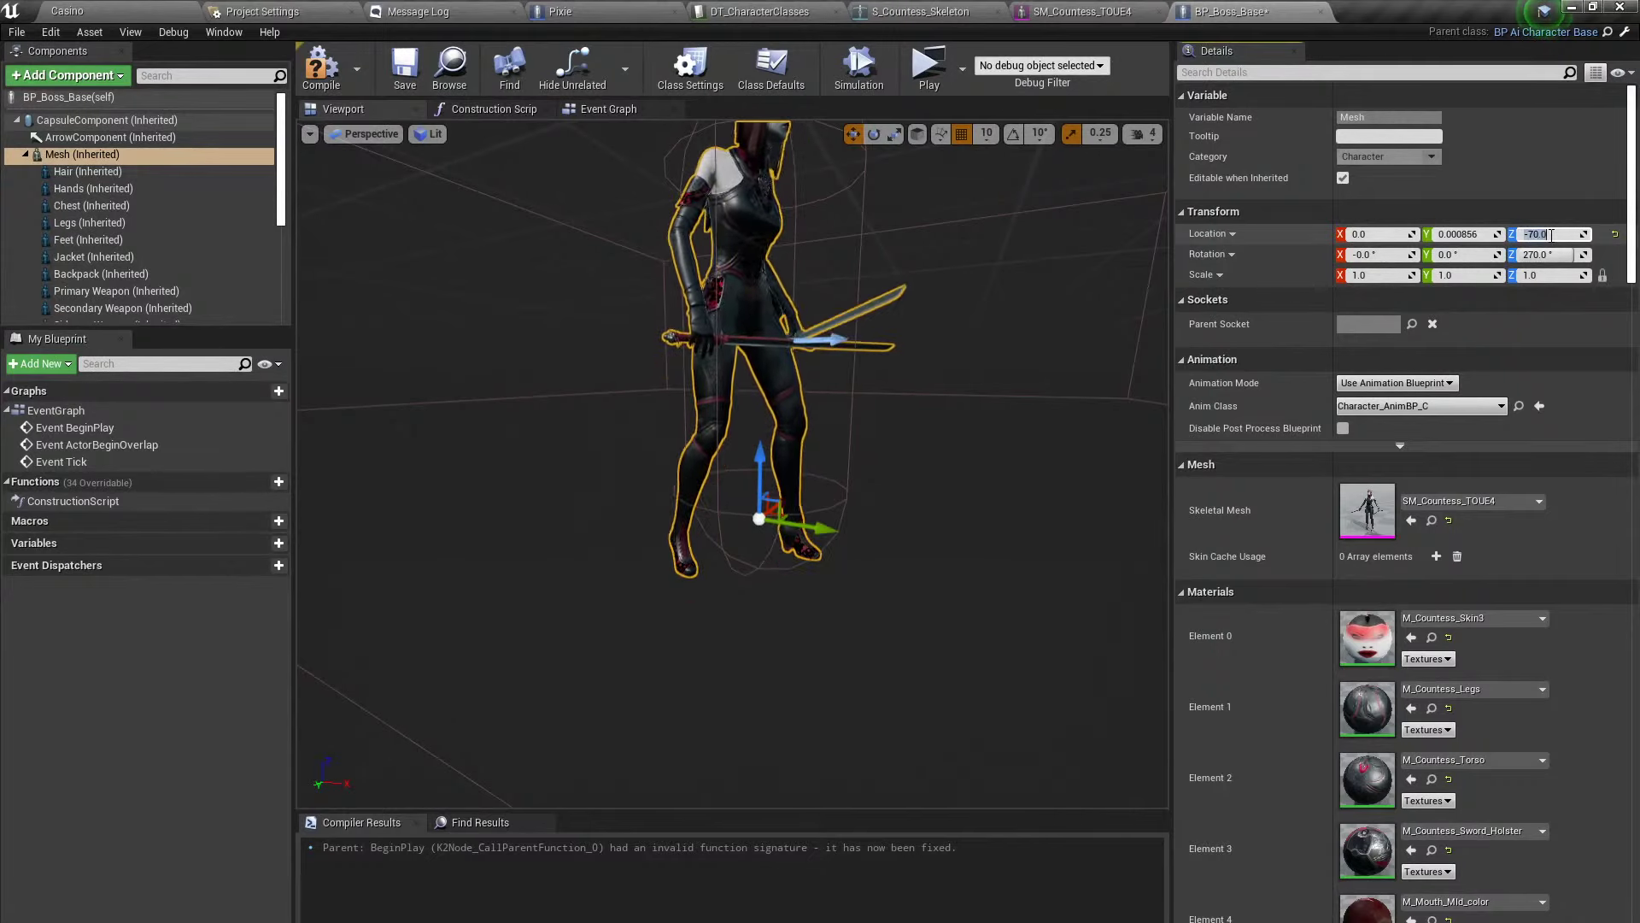
# Set the Capsule Radius of the inherited CapsuleComponent to 25.
pyautogui.keyDown('alt'); pyautogui.moveTo(999, 421); pyautogui.dragTo(948, 448); pyautogui.keyUp('alt')
pyautogui.moveTo(999, 425); pyautogui.dragTo(915, 383, button='right')
pyautogui.click(842, 378)
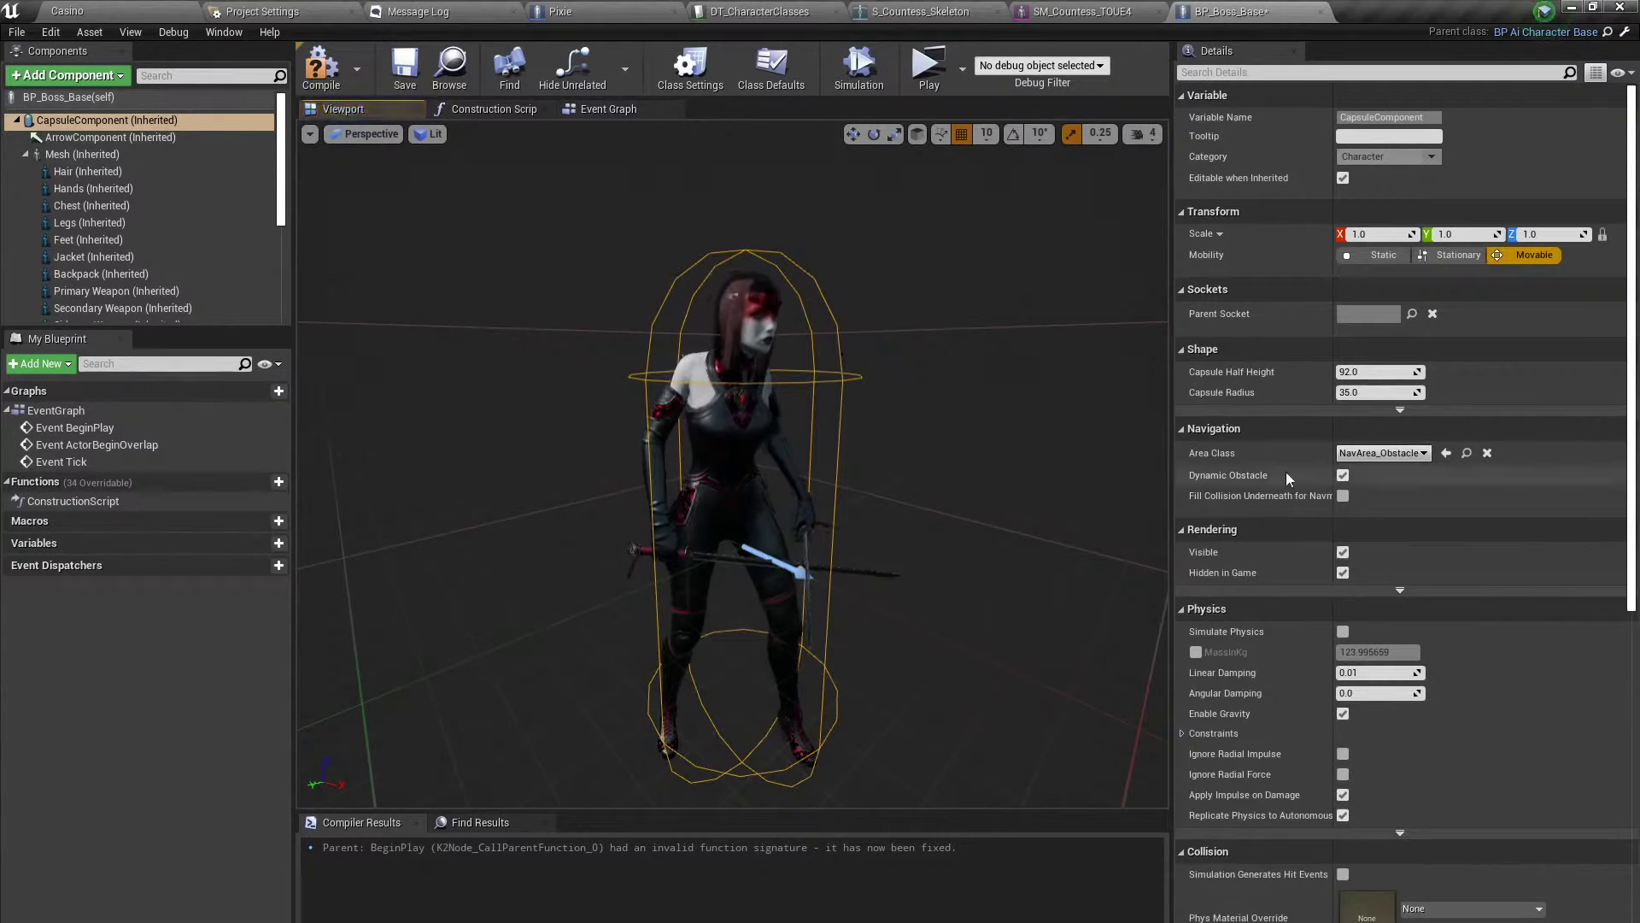
pyautogui.click(1358, 394)
pyautogui.write('25')
pyautogui.press('Return')
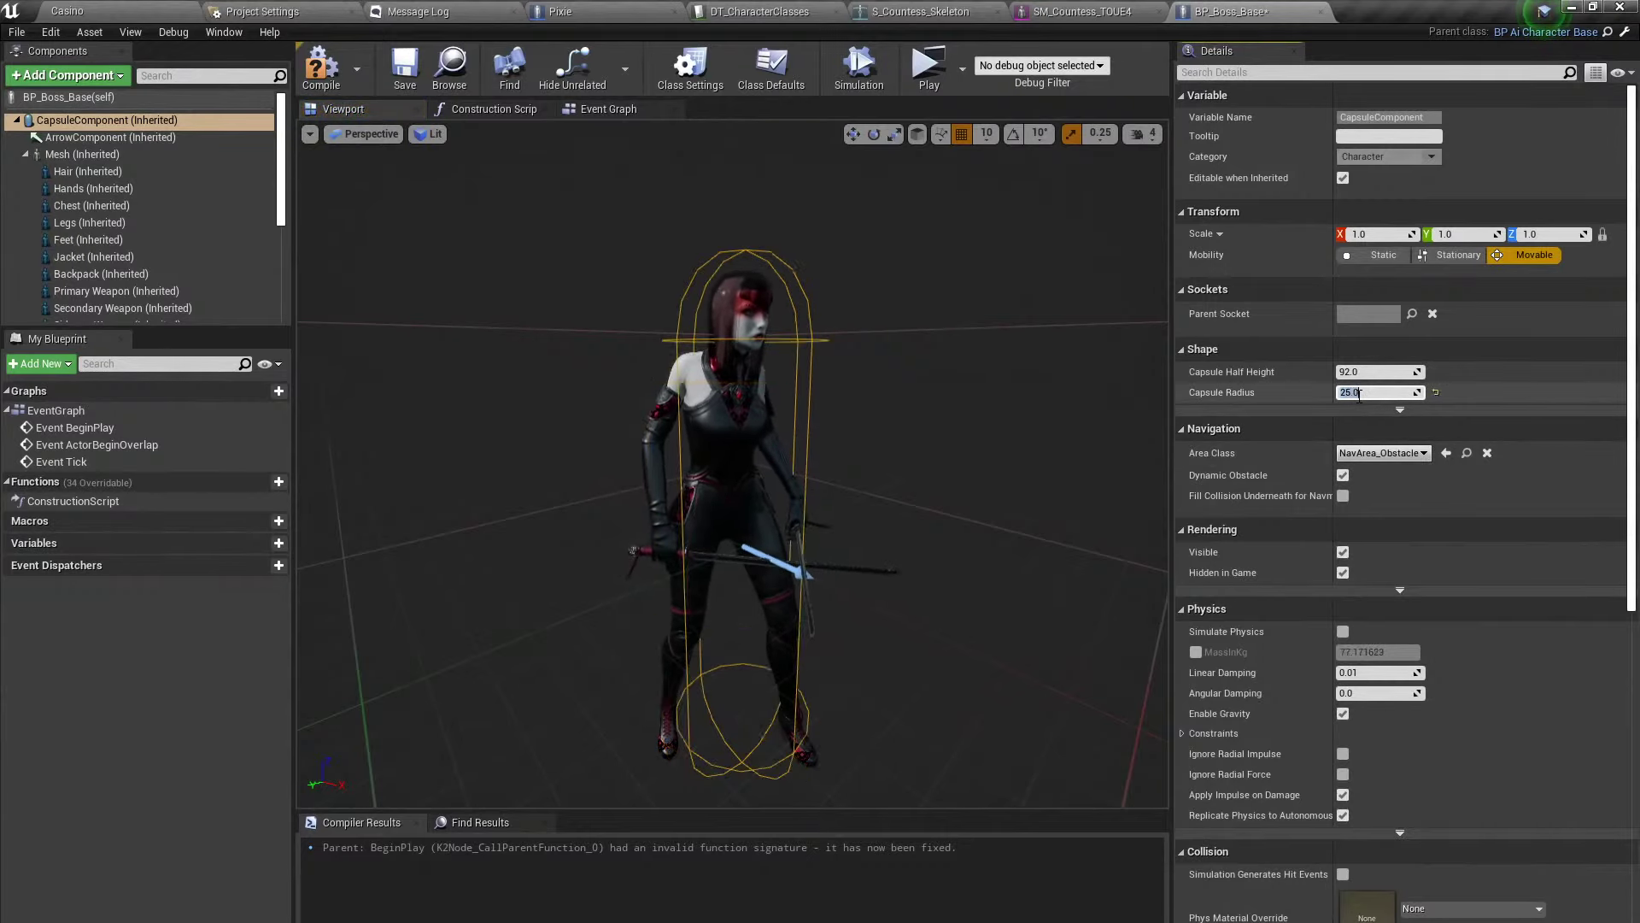
pyautogui.keyDown('alt'); pyautogui.moveTo(541, 732); pyautogui.dragTo(478, 733, button='right'); pyautogui.keyUp('alt')
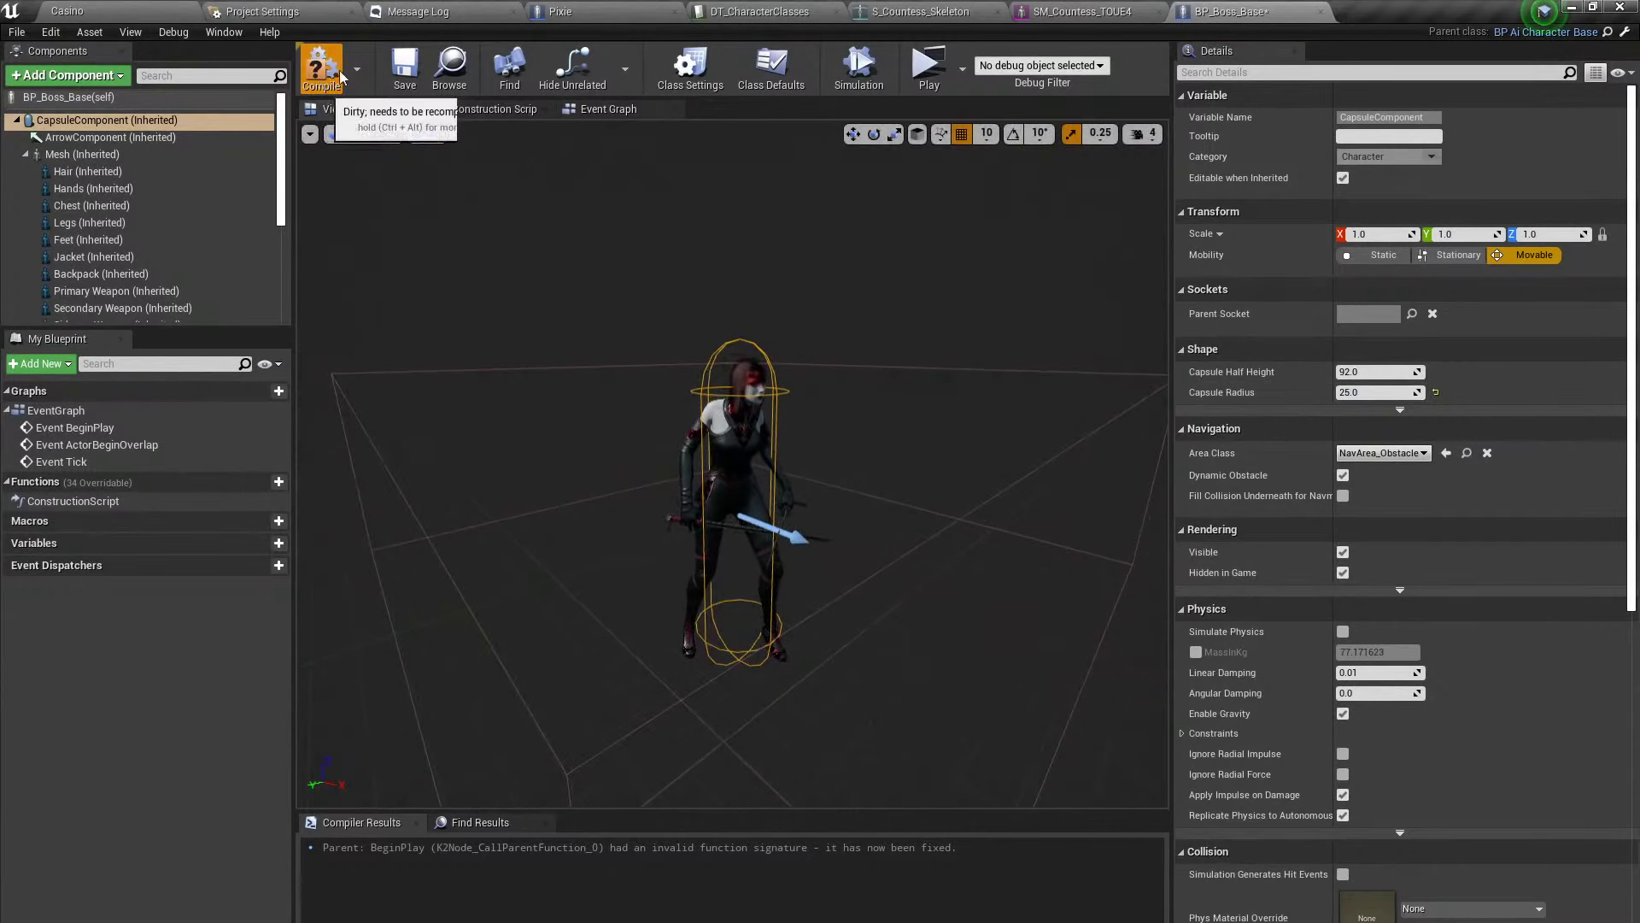